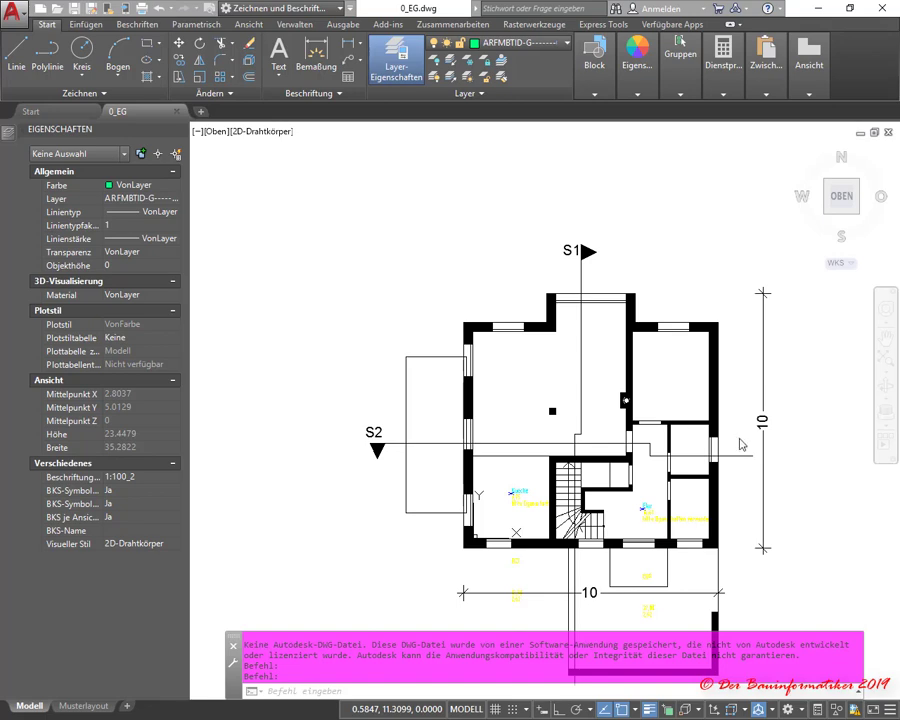
scroll(738, 441, "up", 3)
scroll(735, 441, "down", 1)
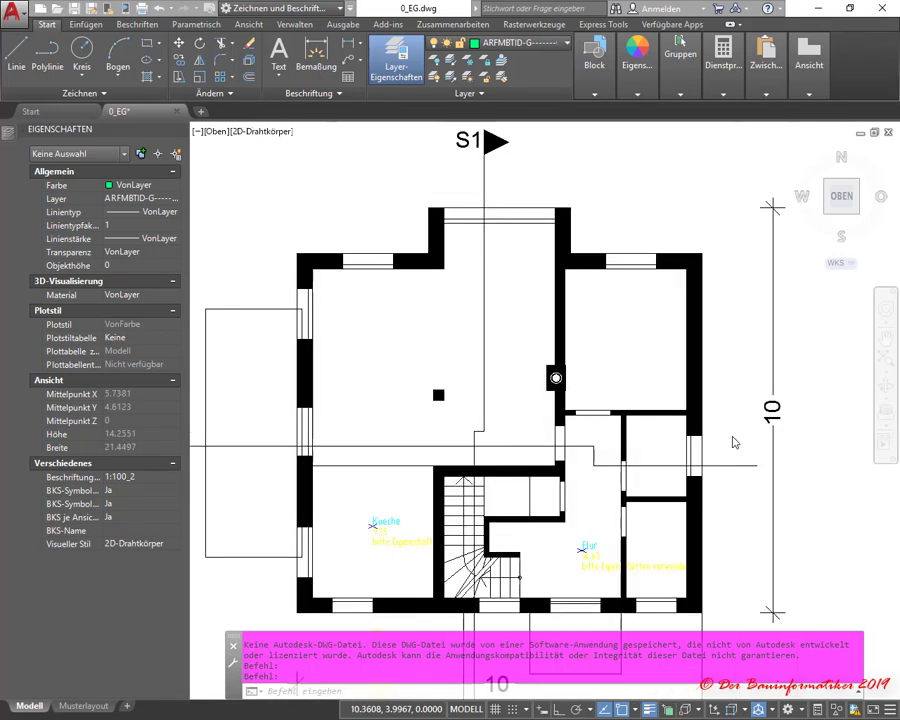
scroll(735, 441, "down", 2)
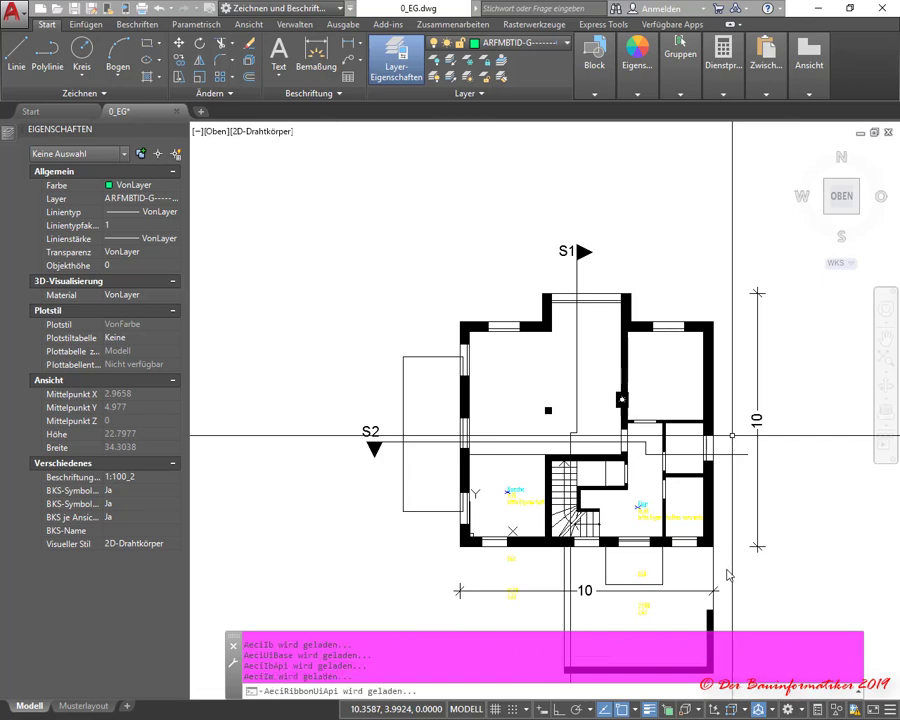
scroll(727, 573, "up", 2)
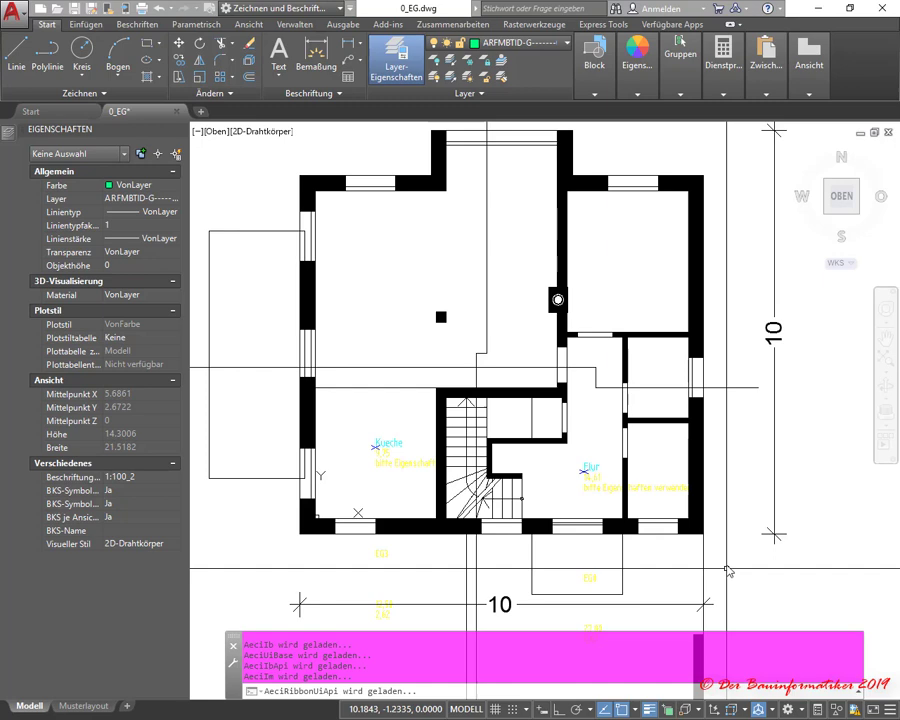
scroll(728, 571, "down", 2)
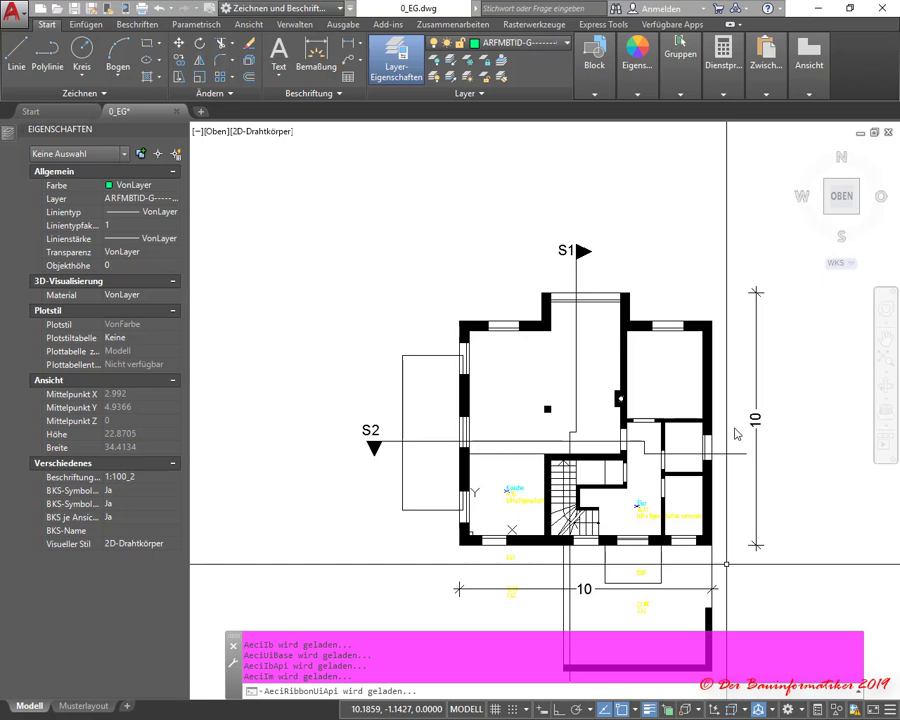
scroll(498, 370, "up", 2)
scroll(498, 370, "up", 2)
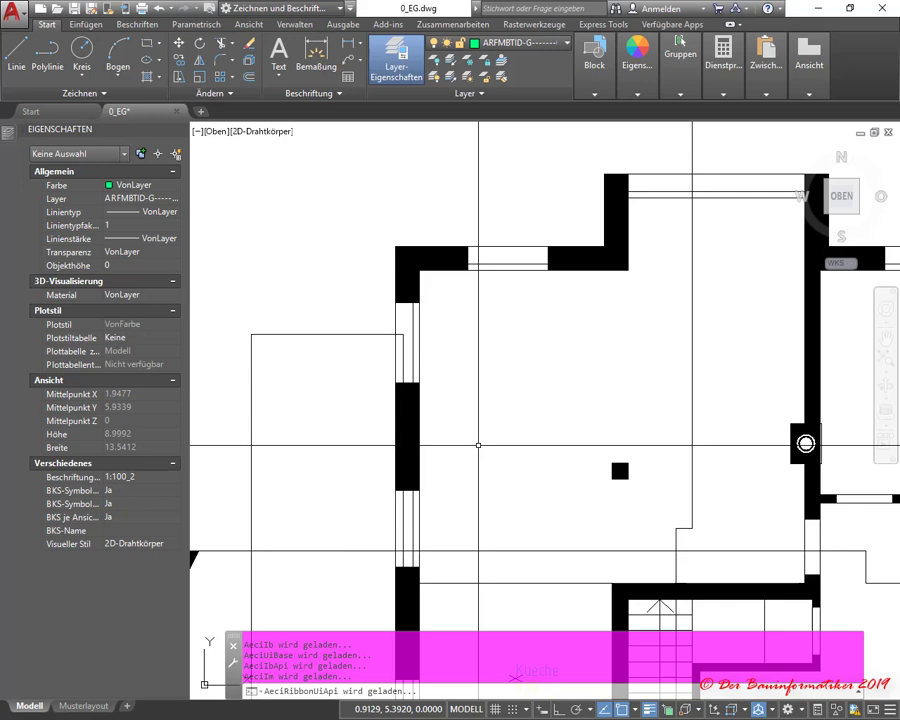
left_click(478, 445)
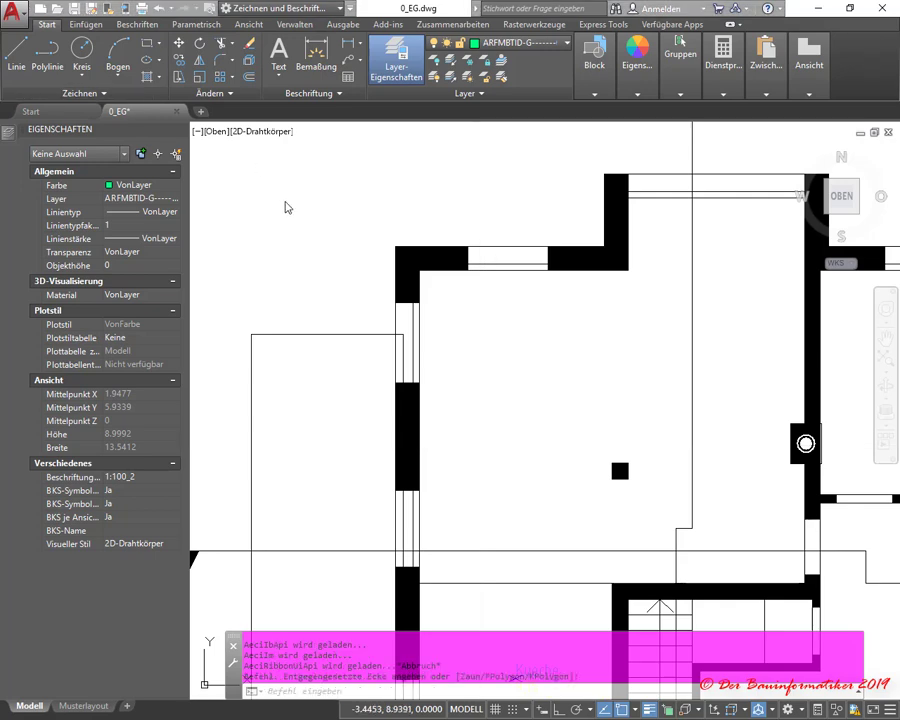
Confirm AutoCAD drawing units as decimal, 0.0000 precision, Meter insertion scale; dismiss the lighting notice.
left_click(14, 12)
mouse_move(55, 386)
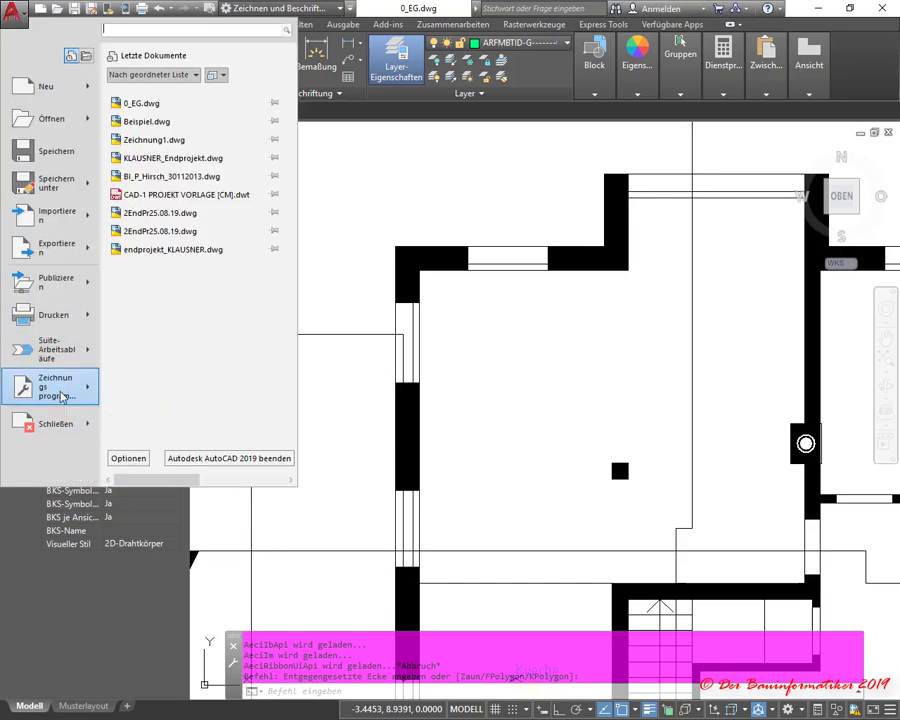
left_click(160, 212)
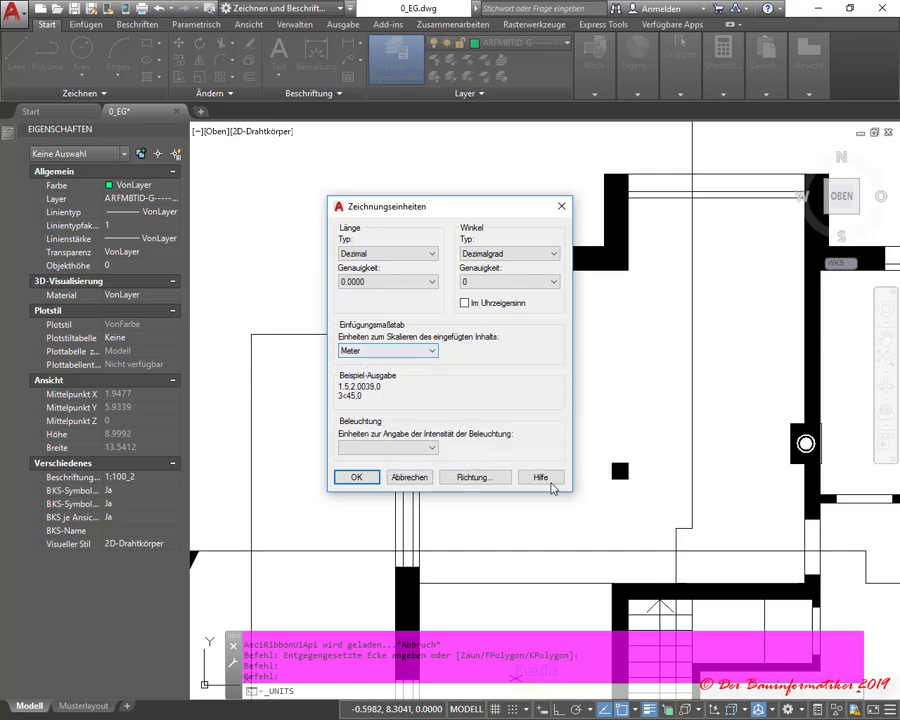
left_click(395, 481)
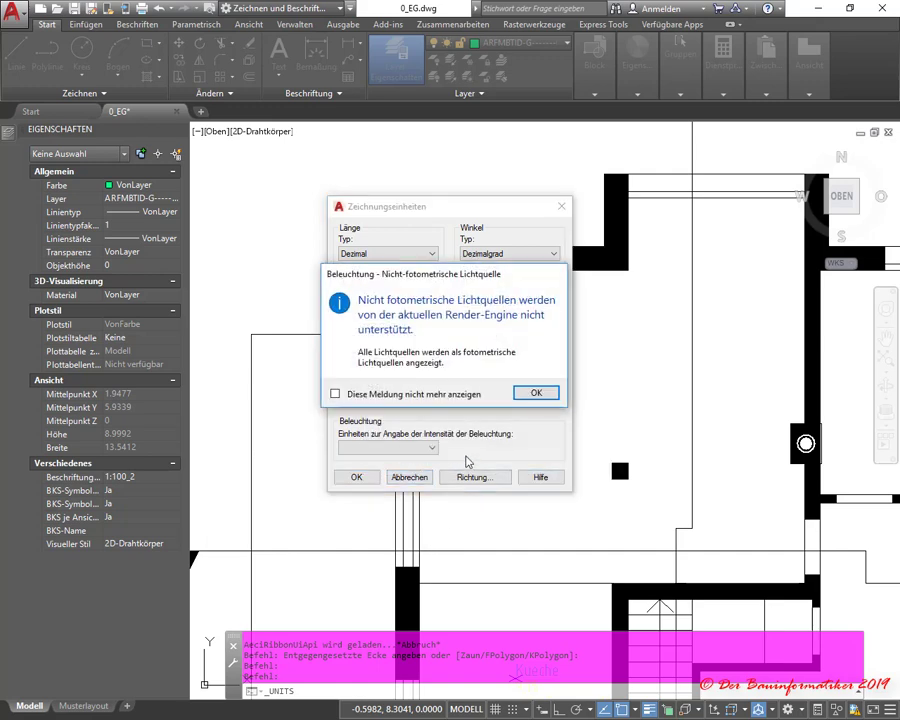
left_click(533, 393)
scroll(566, 416, "down", 4)
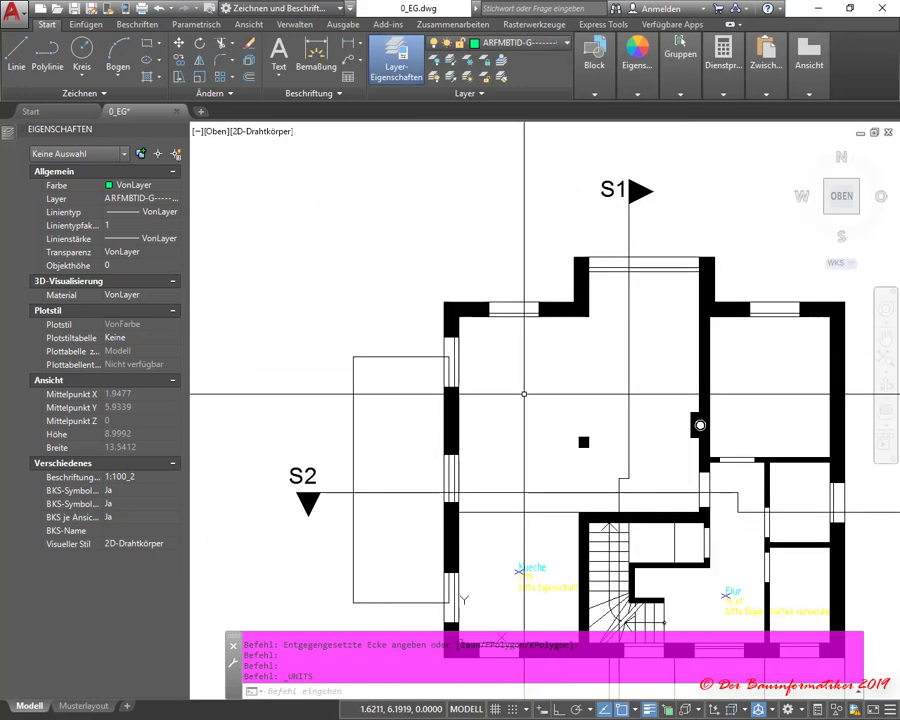
scroll(566, 416, "up", 3)
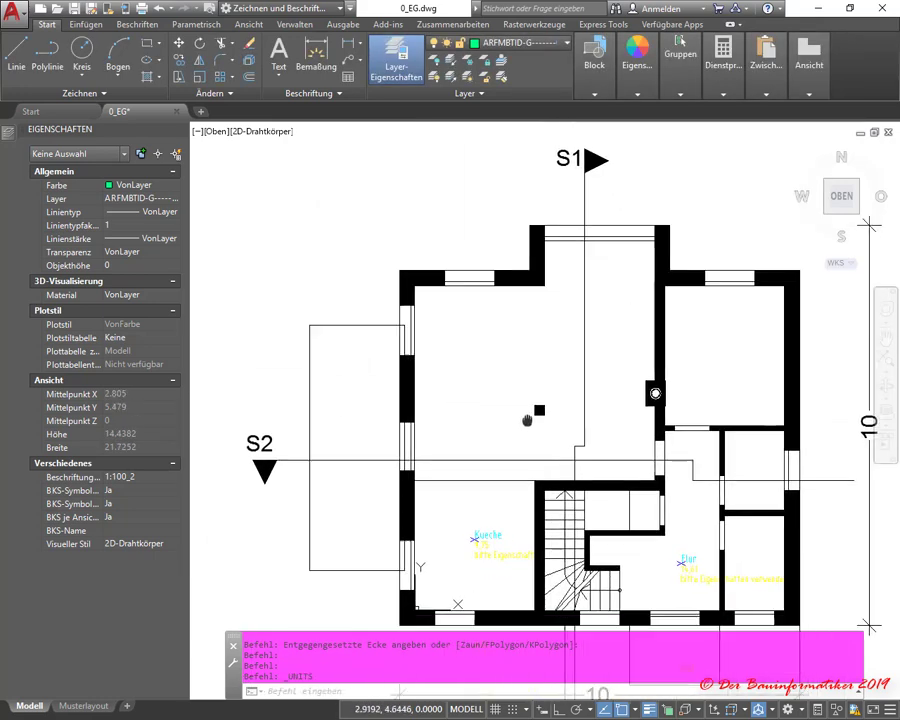
middle_click_drag(566, 416, 510, 372)
left_click(396, 60)
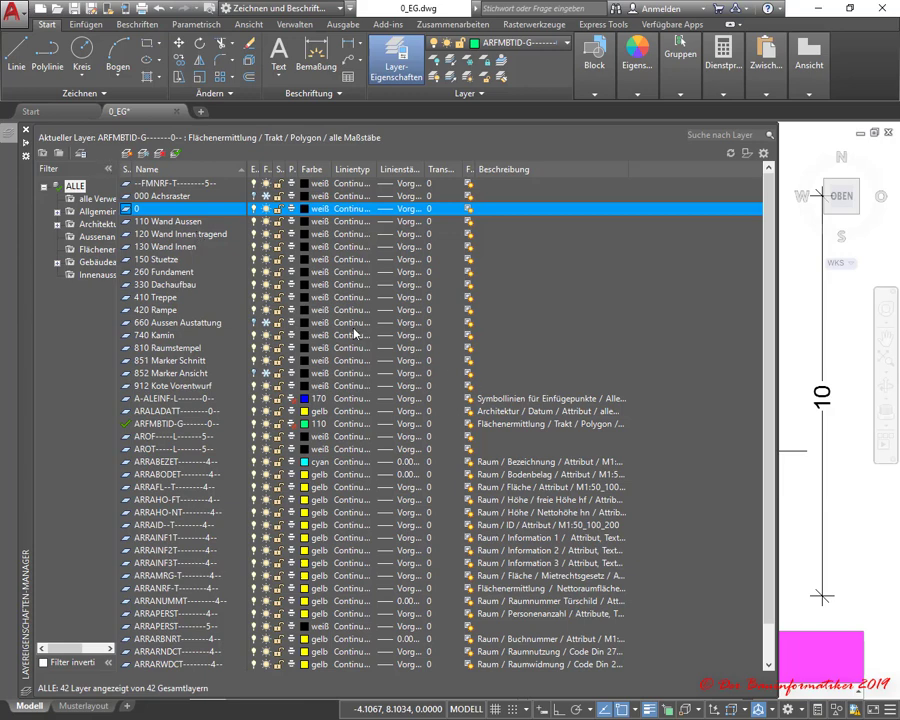
scroll(336, 361, "down", 1)
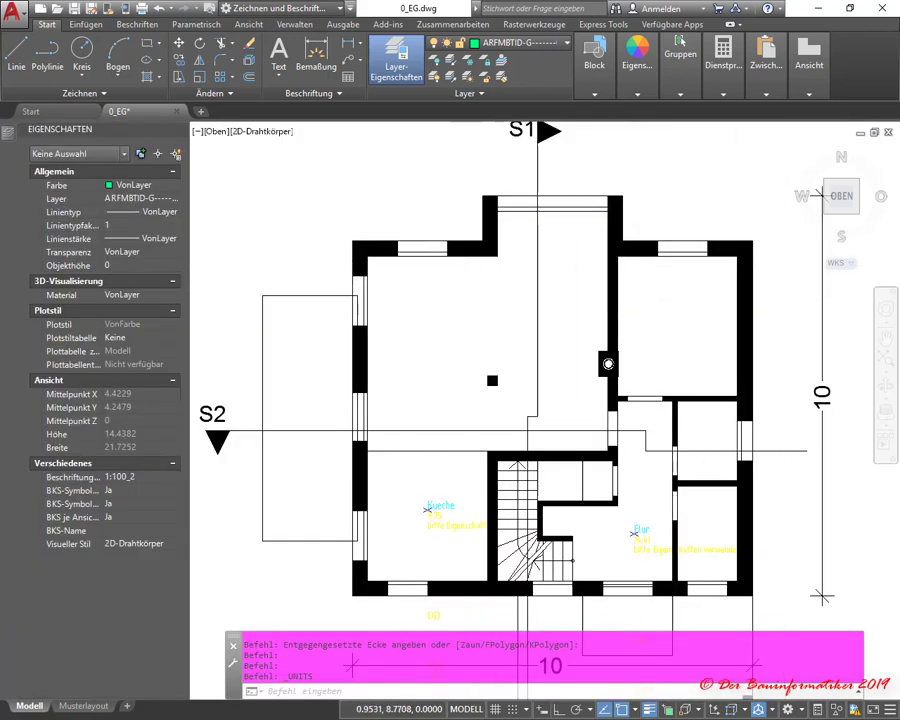
scroll(538, 430, "up", 10)
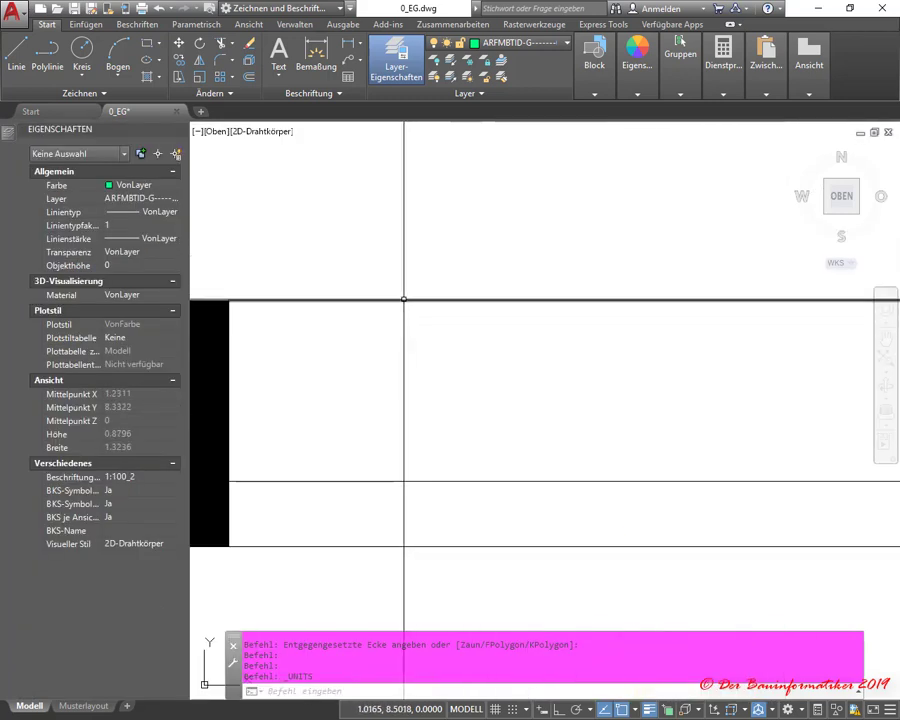
left_click(404, 298)
scroll(404, 298, "down", 1)
scroll(440, 255, "down", 4)
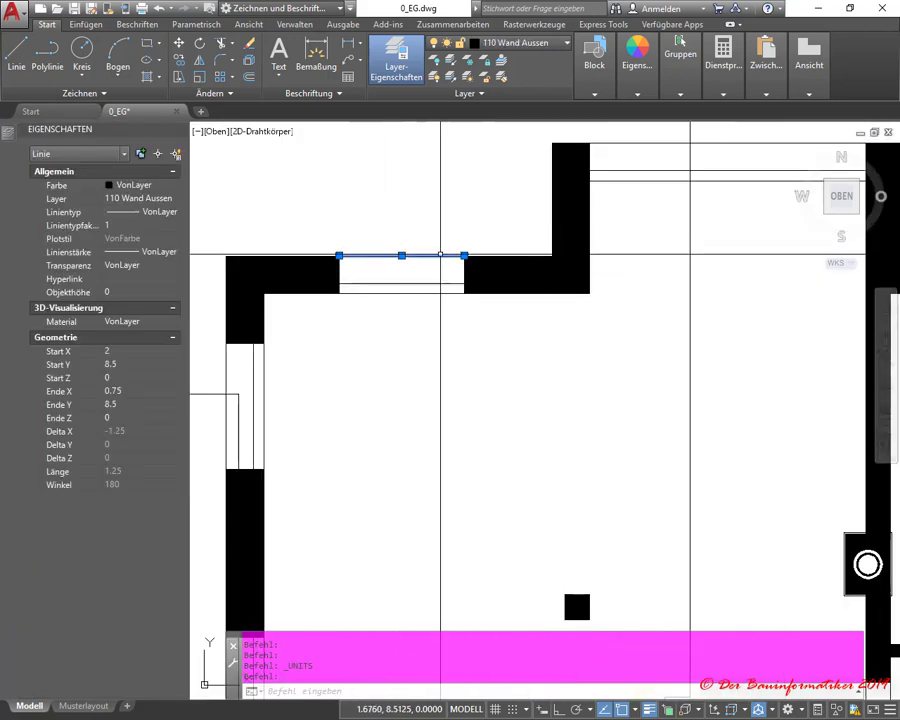
key("Escape")
key("Escape")
left_click(377, 291)
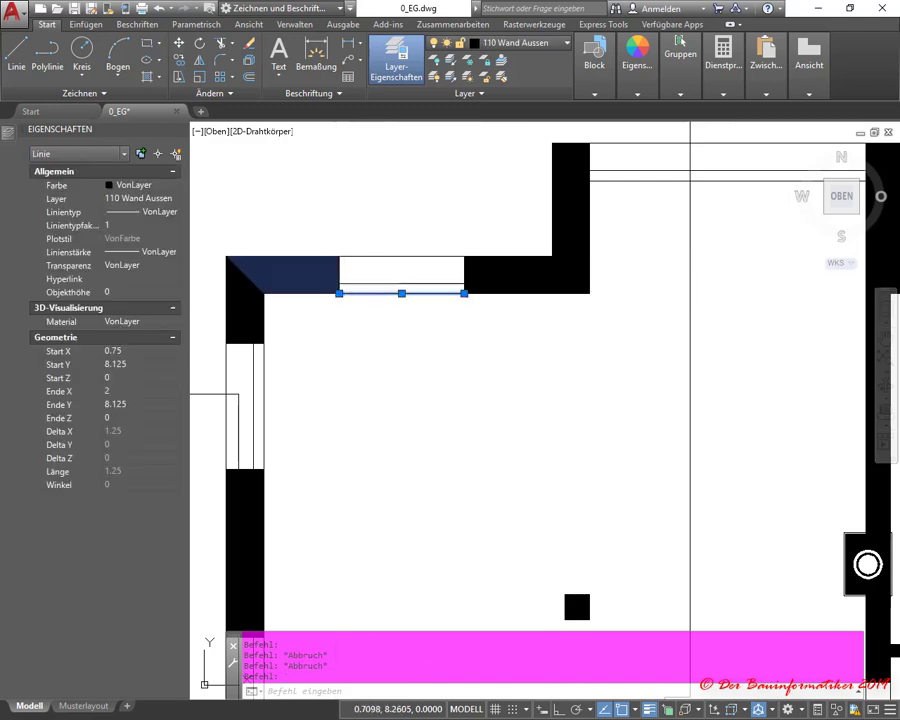
key("Escape")
left_click(263, 365)
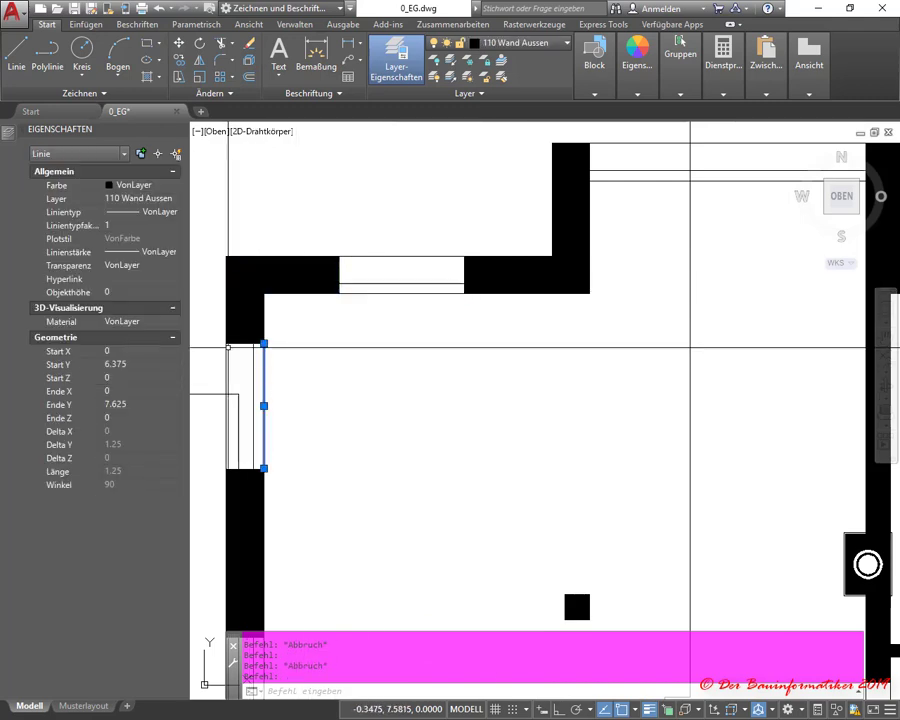
left_click(228, 345)
key("Escape")
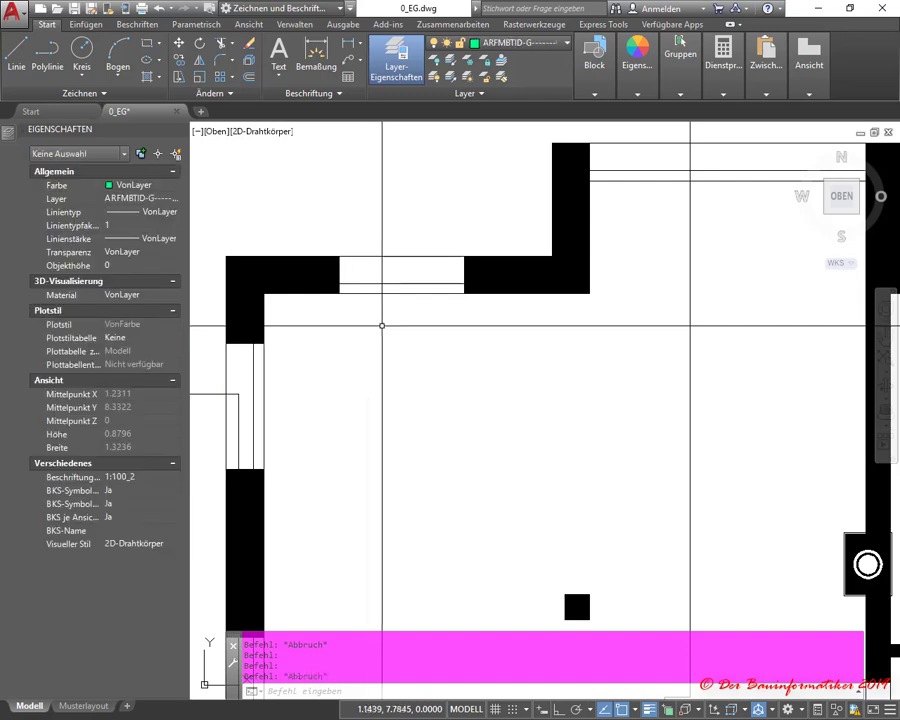
scroll(394, 315, "down", 4)
scroll(394, 315, "down", 3)
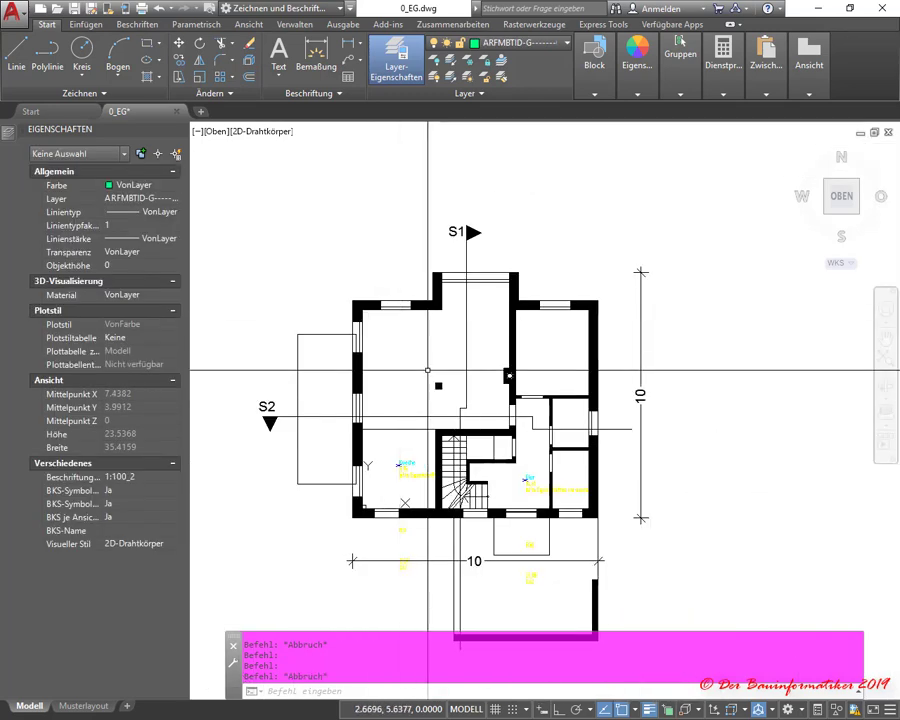
scroll(428, 370, "up", 4)
scroll(426, 357, "down", 3)
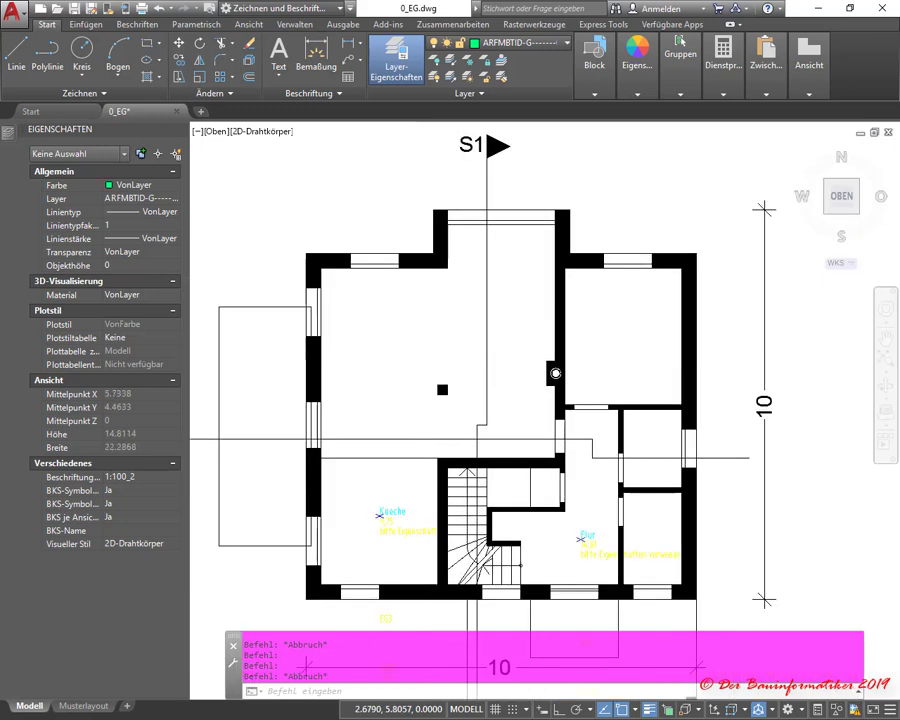
scroll(445, 345, "down", 2)
scroll(470, 332, "up", 2)
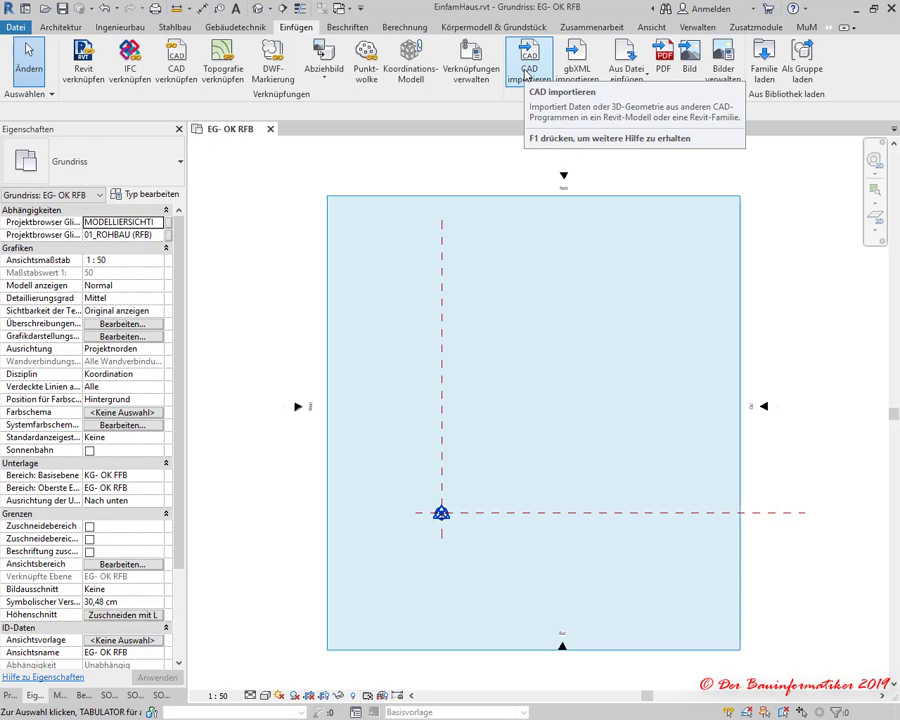
Show the Project Browser instead of Properties, then expand and collapse the Familien branch.
left_click(10, 695)
scroll(96, 458, "down", 1)
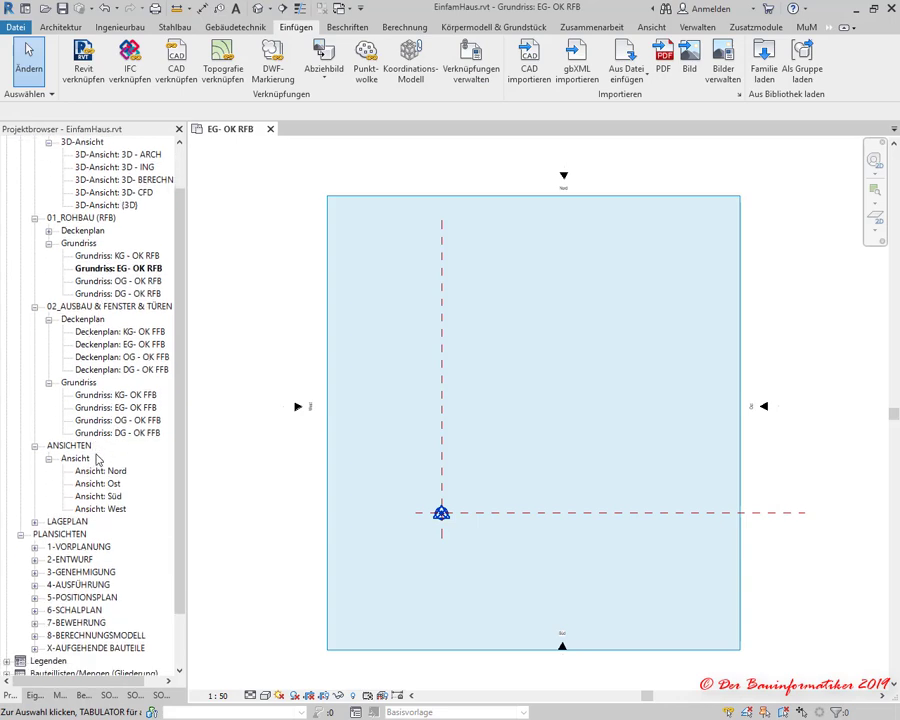
scroll(40, 466, "down", 1)
scroll(4, 560, "down", 1)
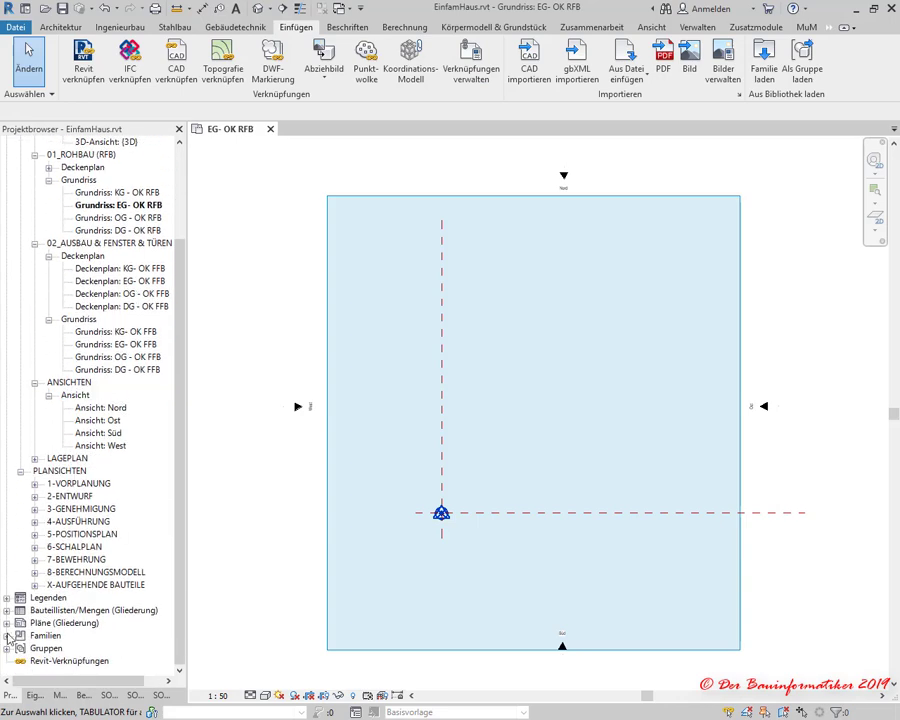
left_click(7, 448)
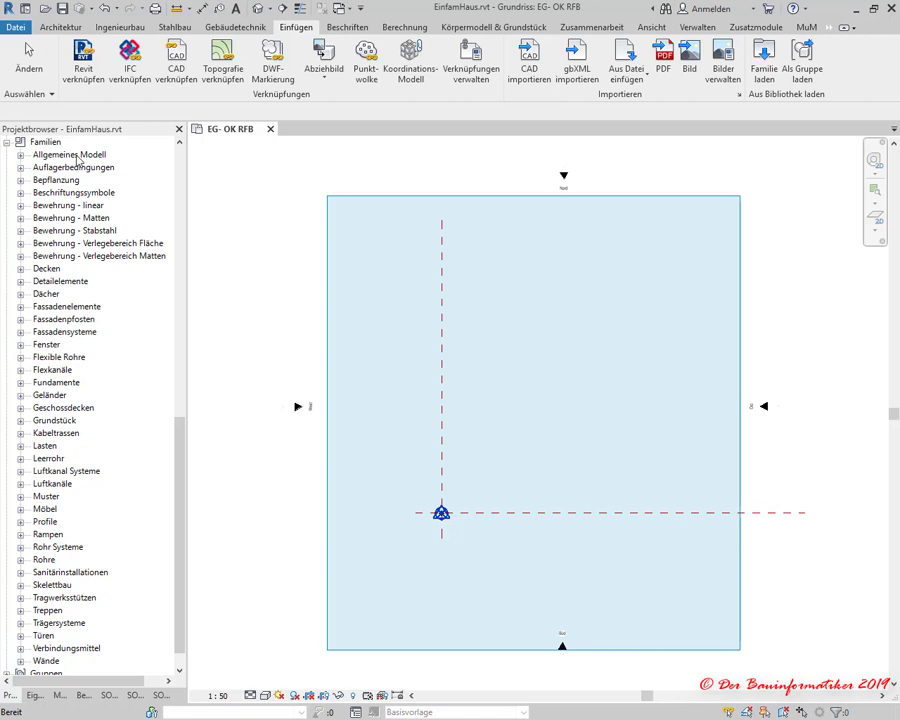
left_click(8, 146)
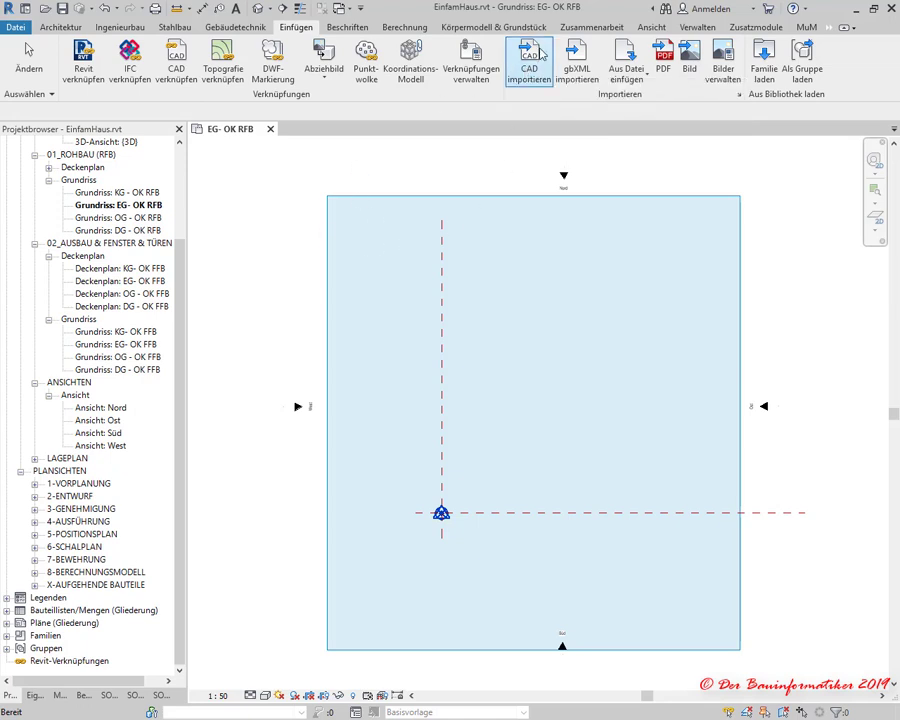
Start CAD verknüpfen from the Einfügen tab and browse to the BIM1-WS2019 folder.
left_click(529, 62)
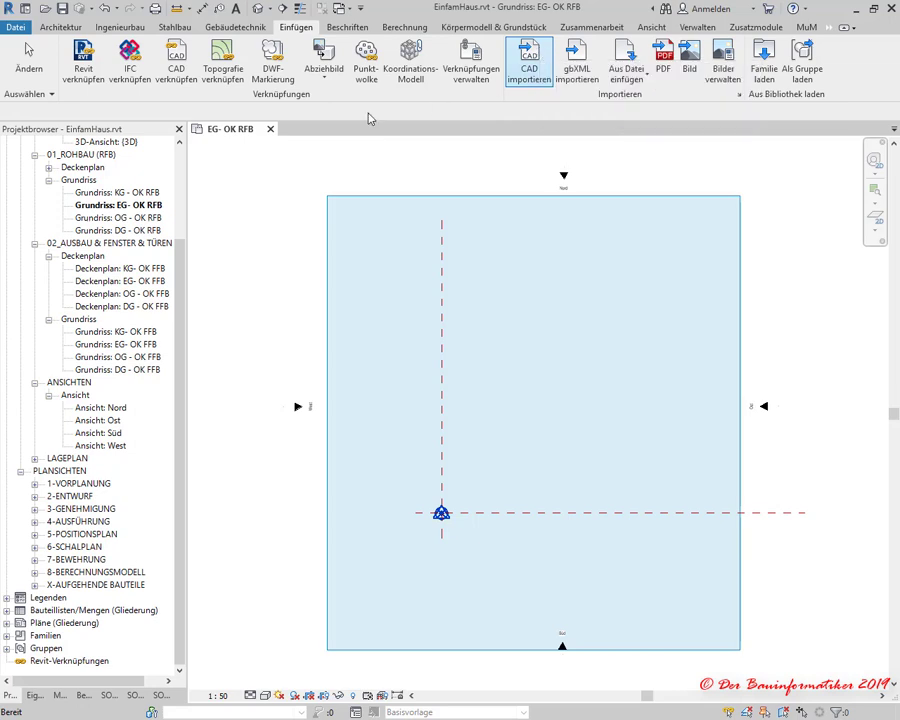
left_click(176, 60)
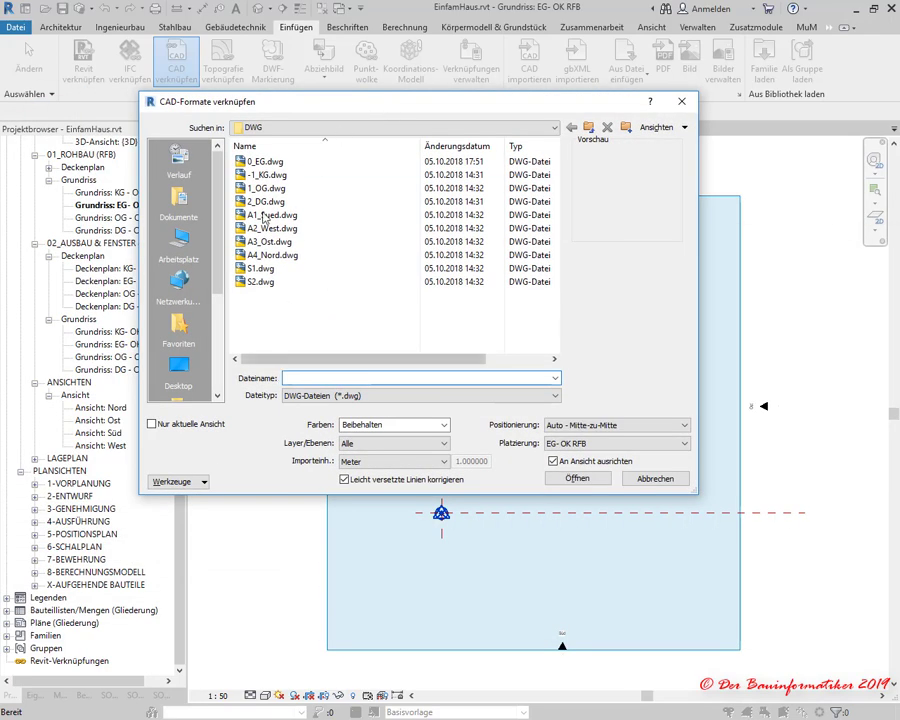
left_click(265, 126)
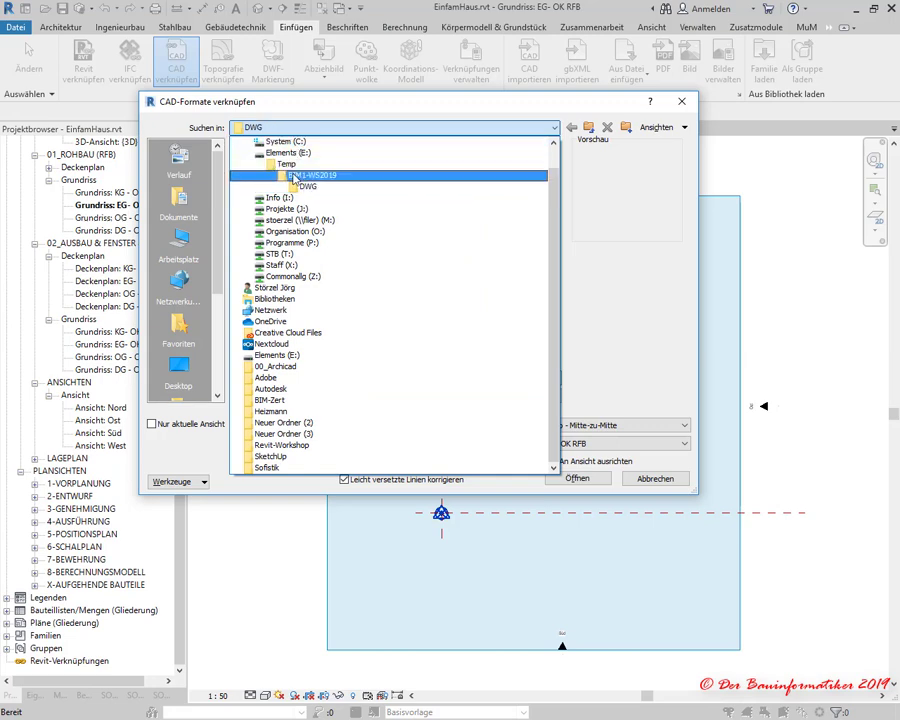
left_click(295, 178)
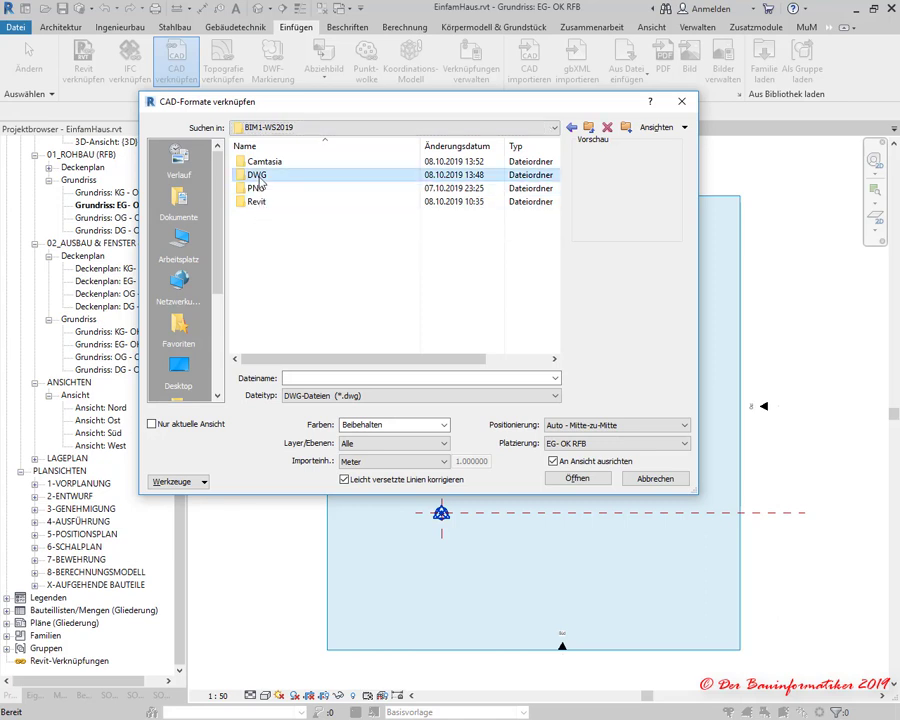
double_click(258, 175)
left_click(588, 127)
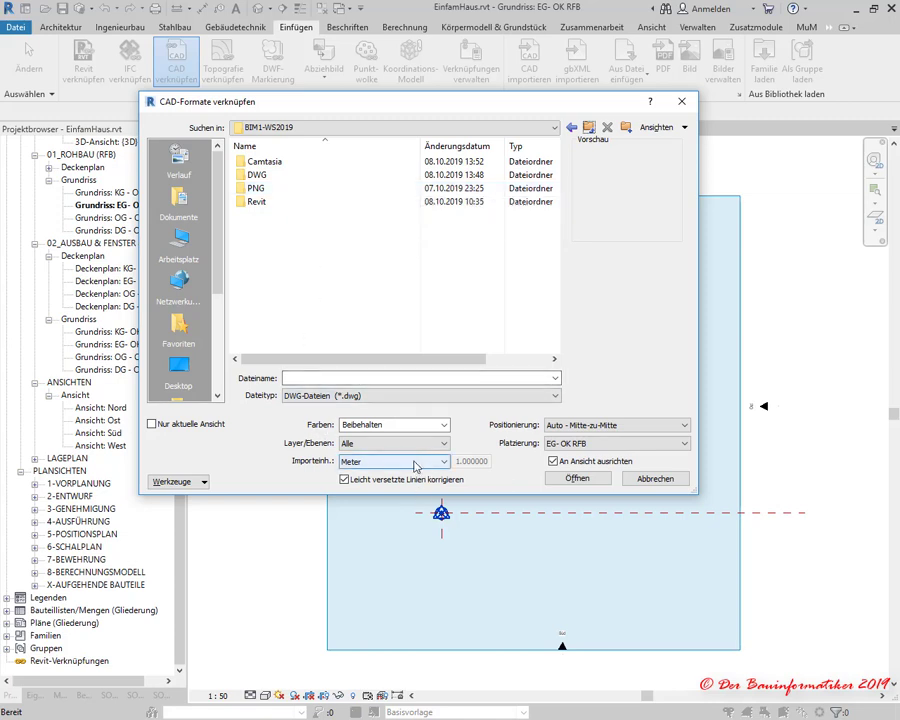
Open the DWG folder, keeping DWG as file type and Beibehalten for colours.
double_click(252, 177)
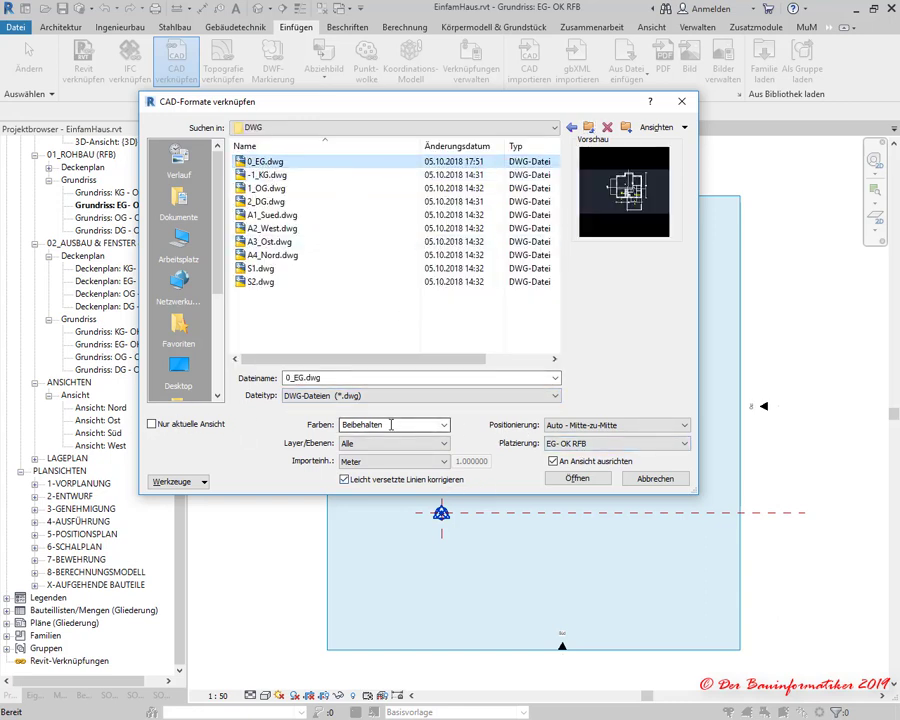
left_click(396, 398)
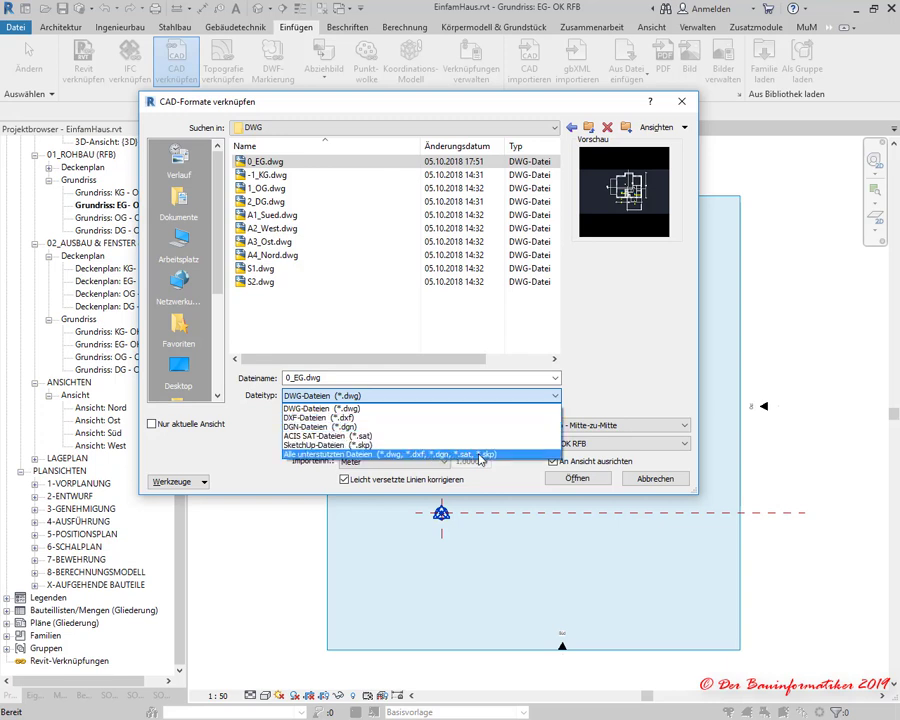
left_click(347, 377)
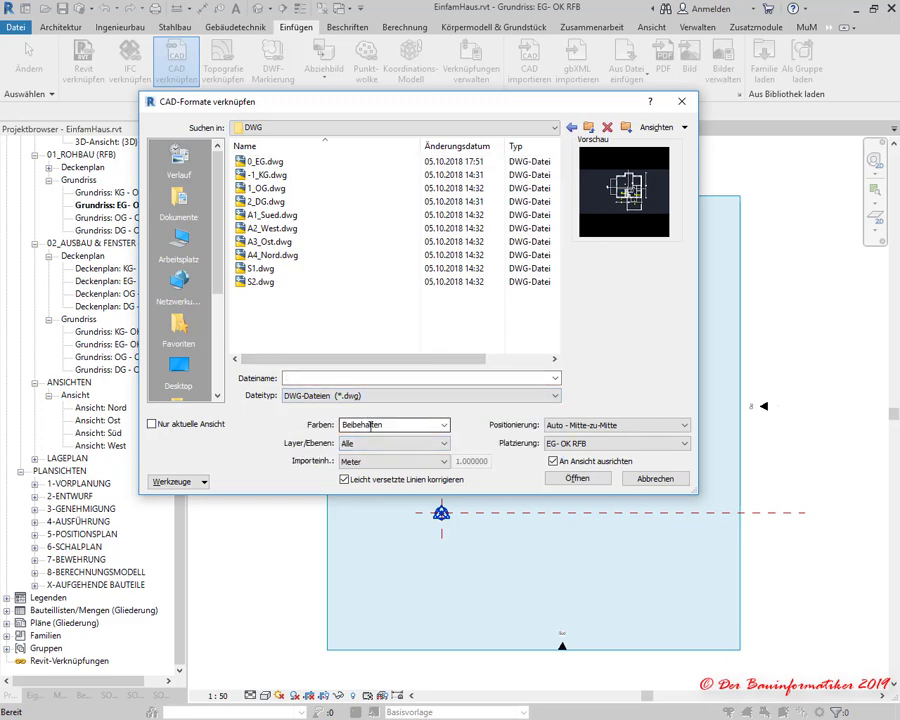
left_click(372, 424)
left_click(444, 424)
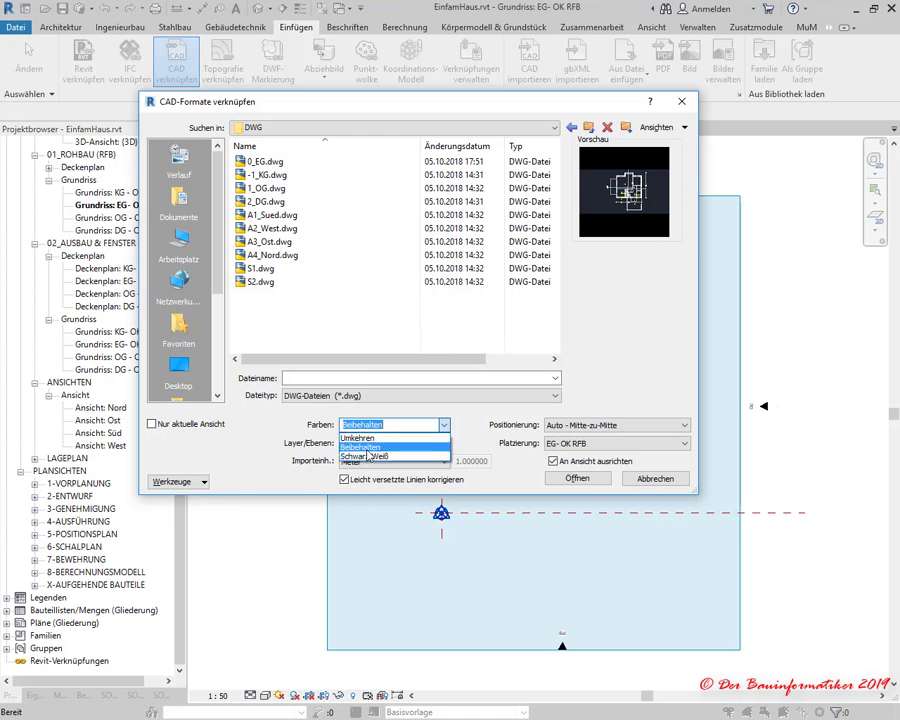
left_click(362, 447)
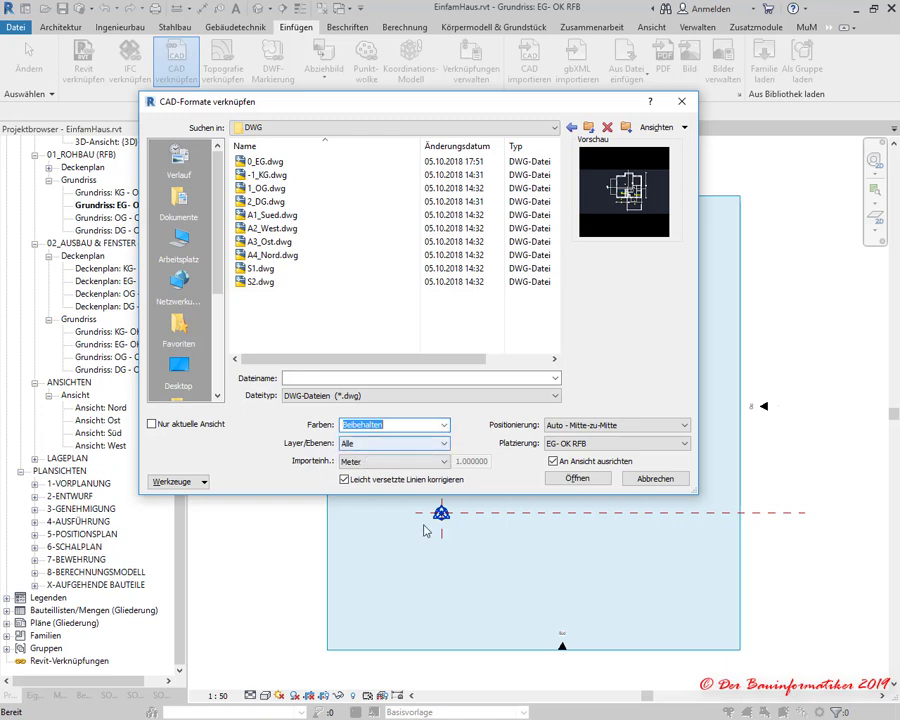
Leave layers set to Alle and import units set to Meter.
left_click(381, 445)
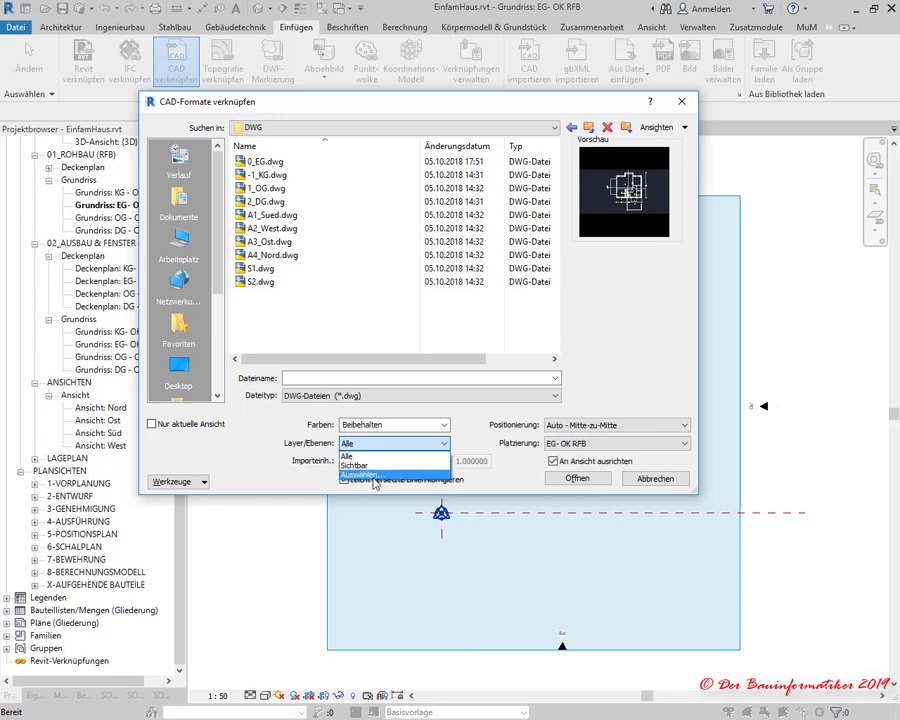
left_click(373, 476)
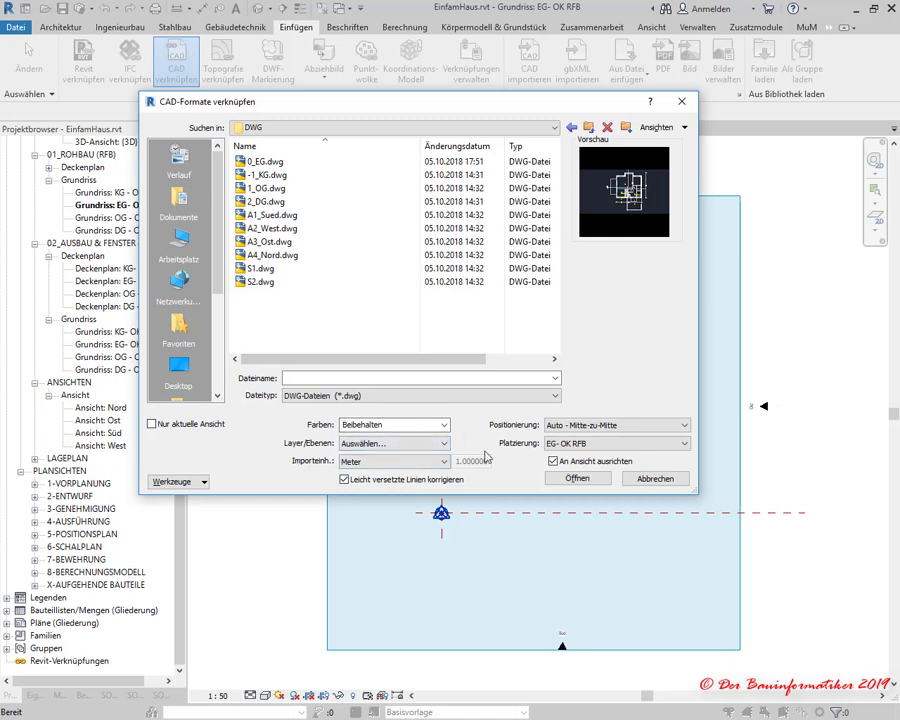
left_click(443, 443)
left_click(390, 454)
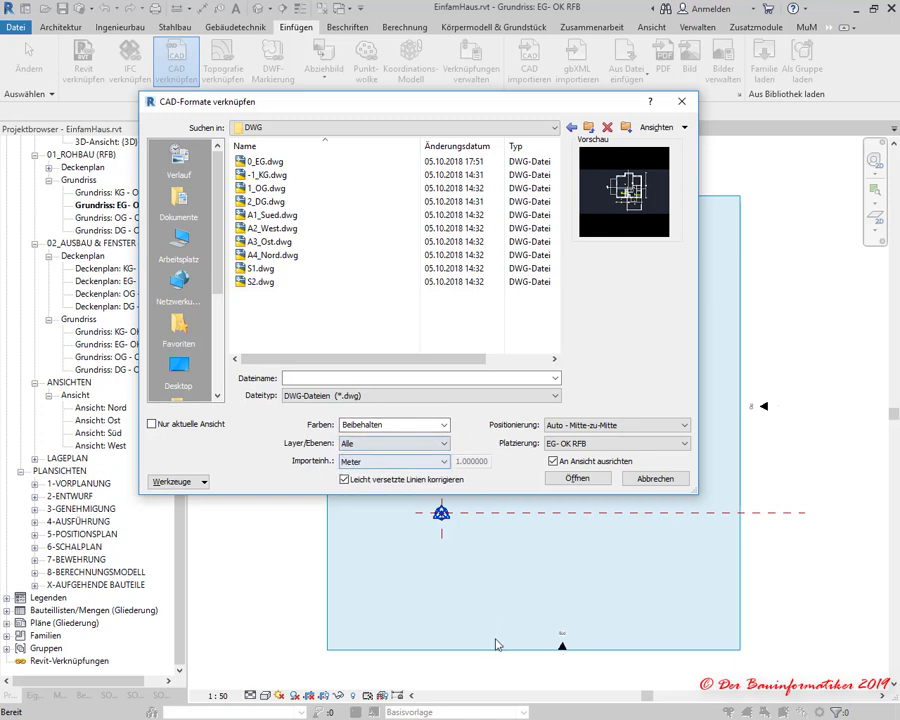
left_click(376, 462)
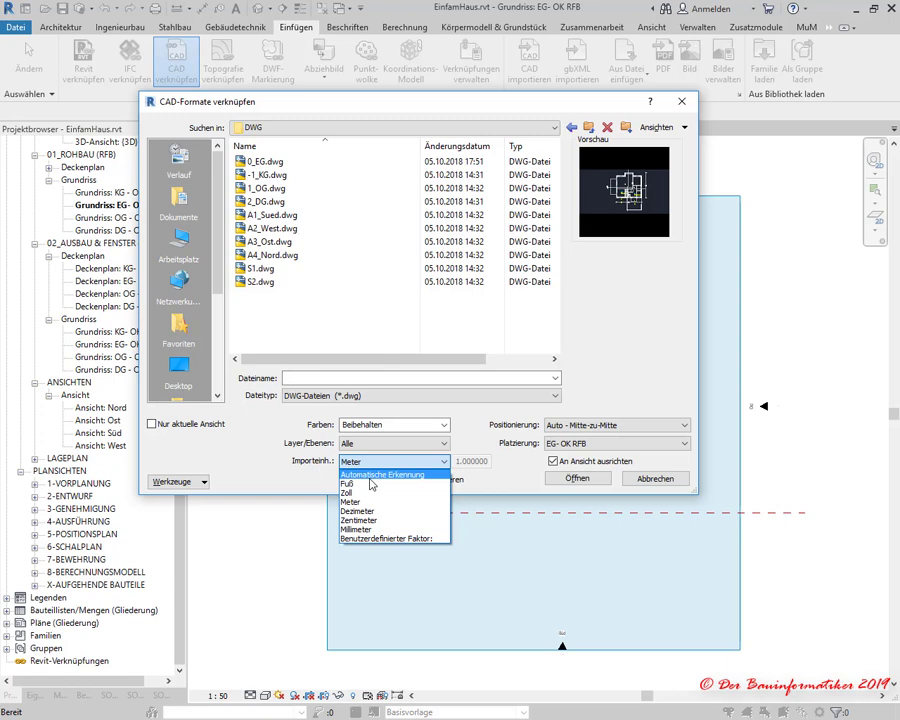
left_click(368, 502)
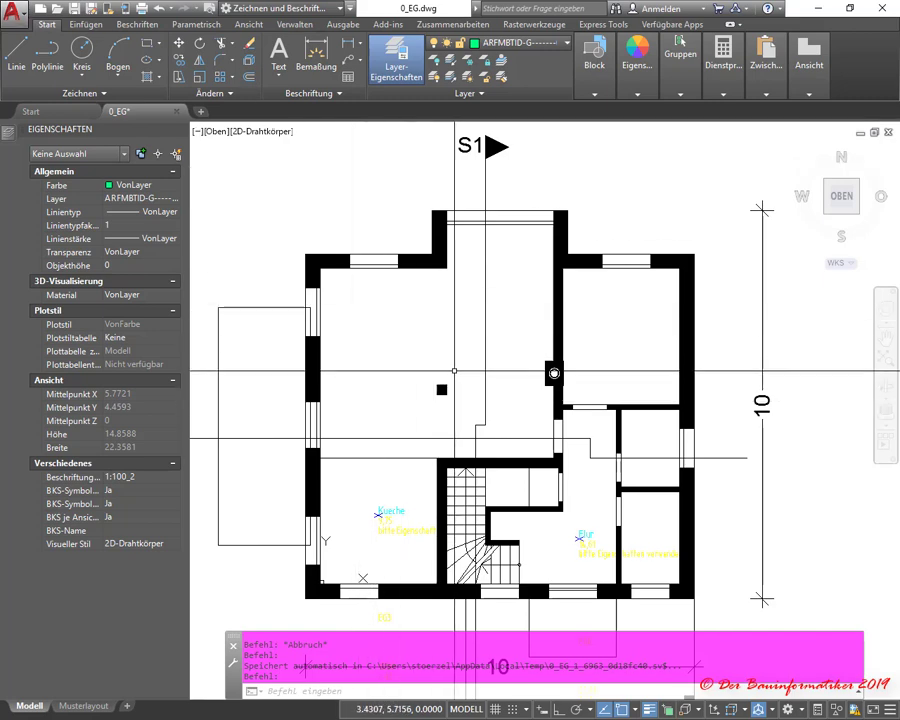
Measure across the 10 dimension with ABSTAND, confirming a distance of 10.0000.
scroll(373, 257, "up", 5)
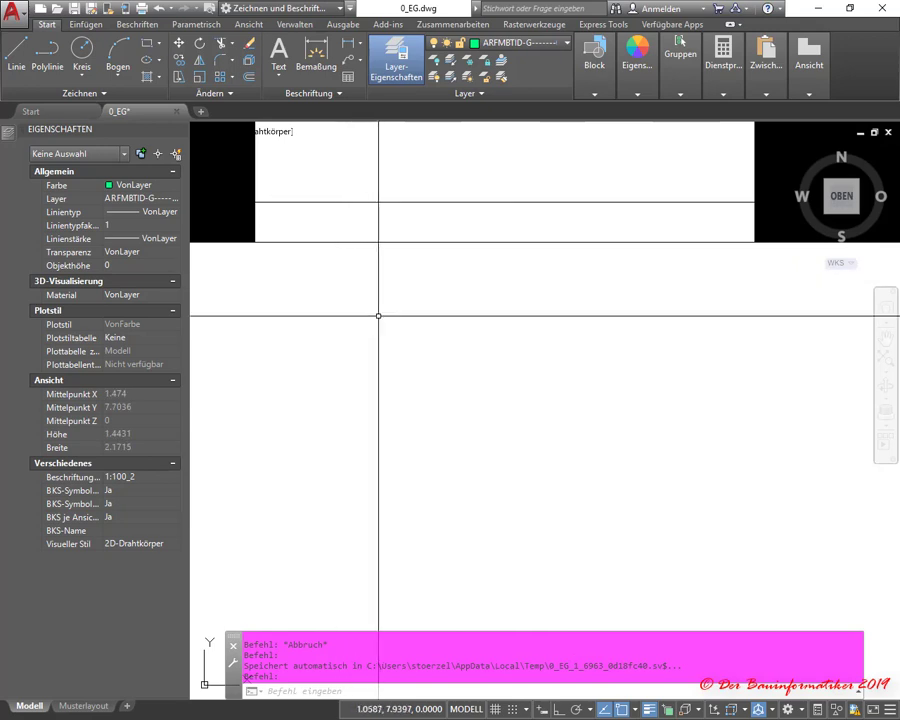
scroll(378, 316, "down", 7)
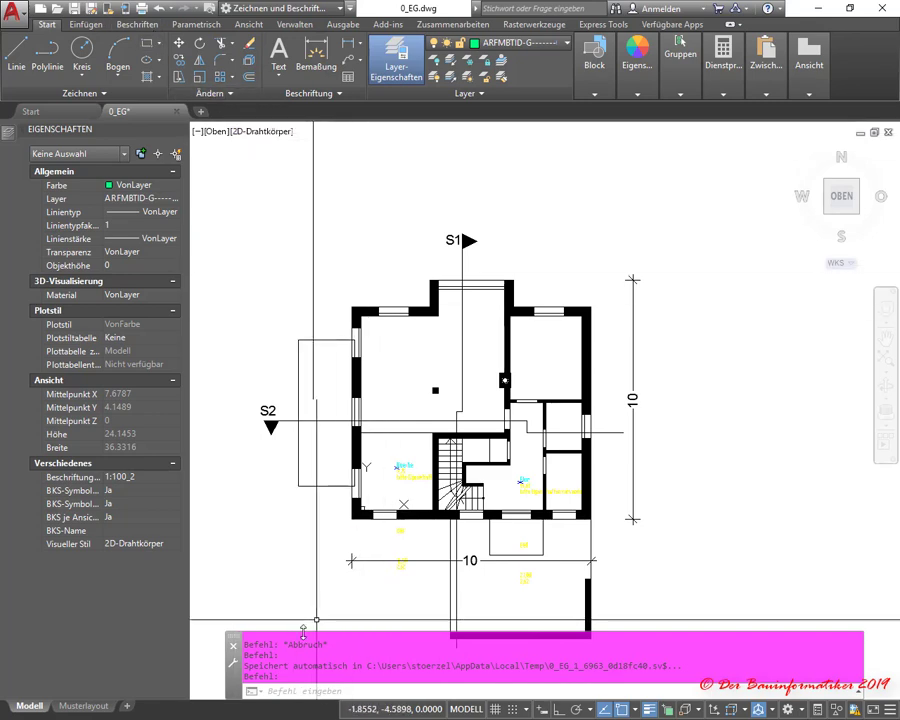
left_click(283, 691)
type("ABST")
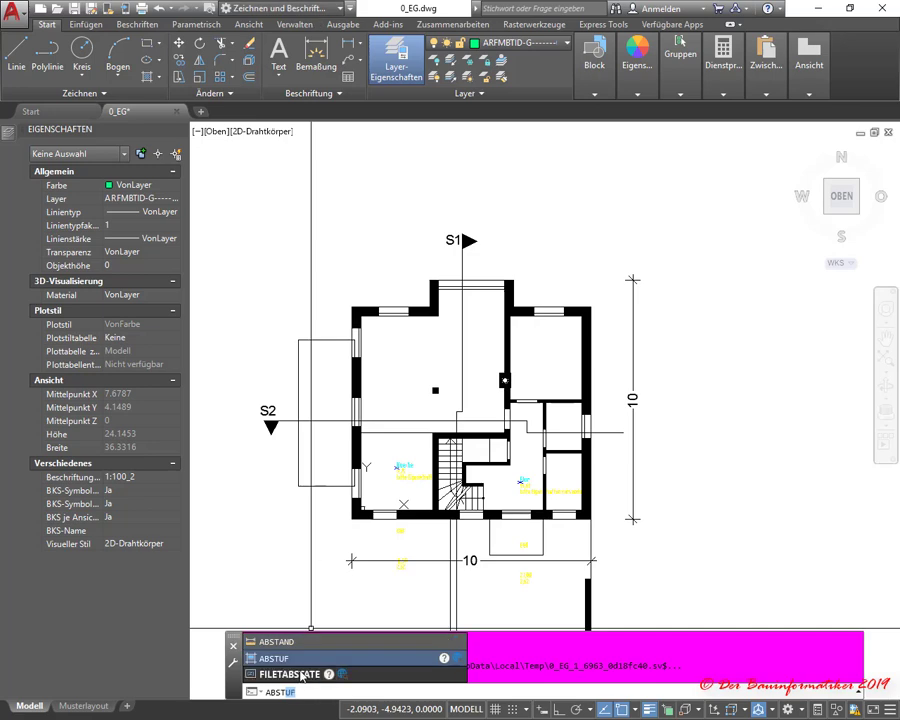
key("Return")
scroll(377, 460, "up", 2)
scroll(377, 460, "up", 3)
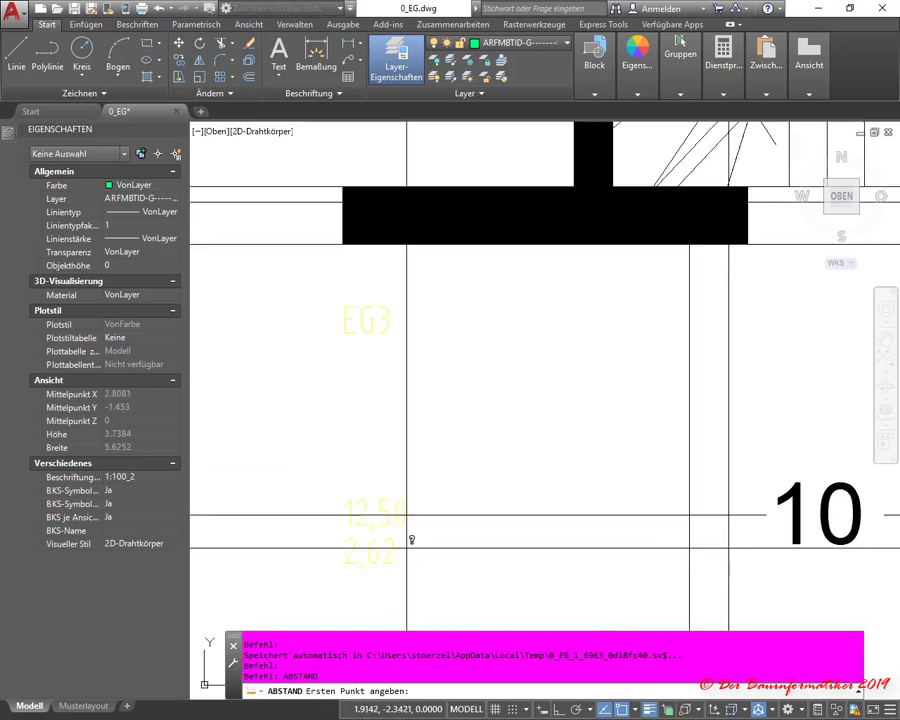
scroll(314, 545, "down", 3)
left_click(315, 544)
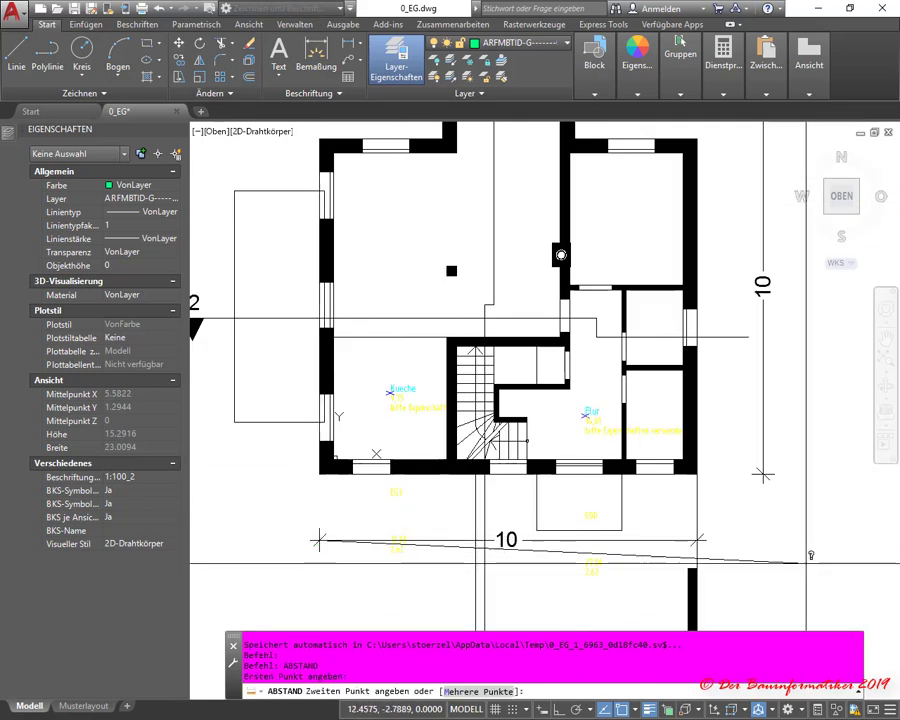
left_click(697, 540)
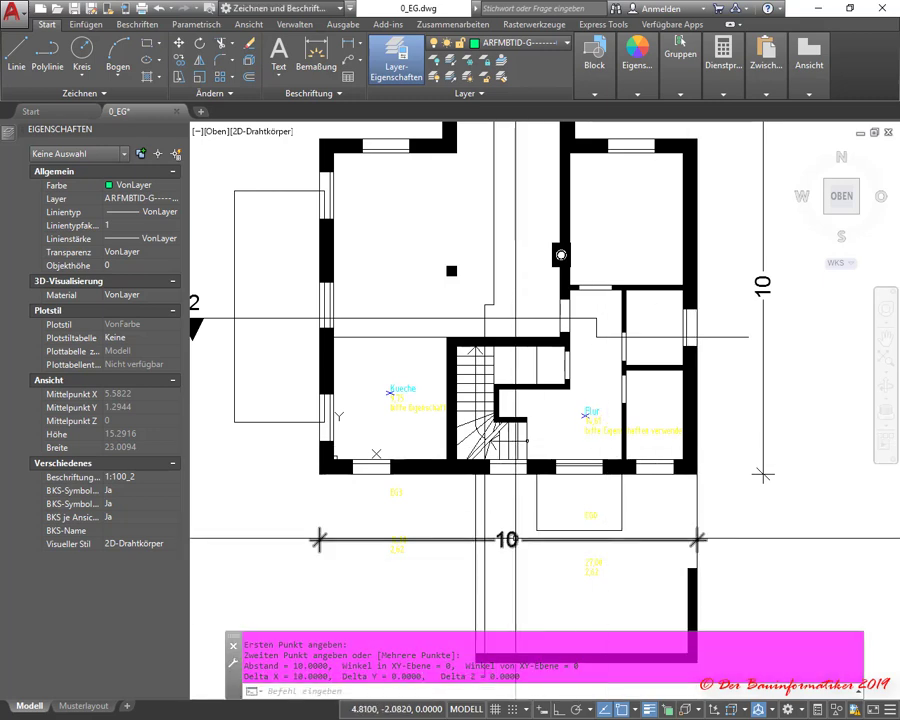
left_click(290, 178)
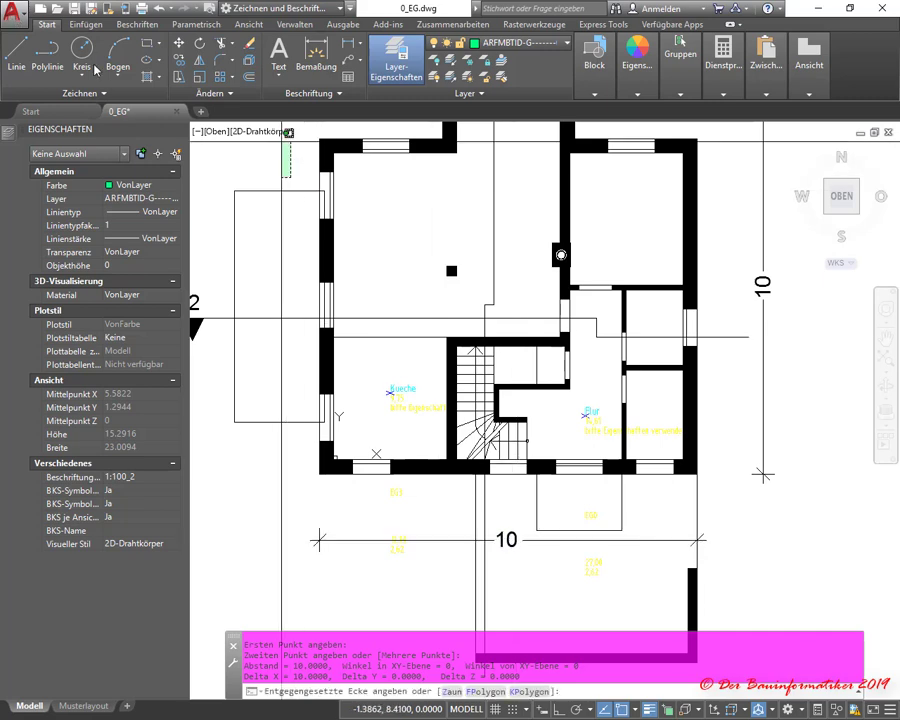
key("Escape")
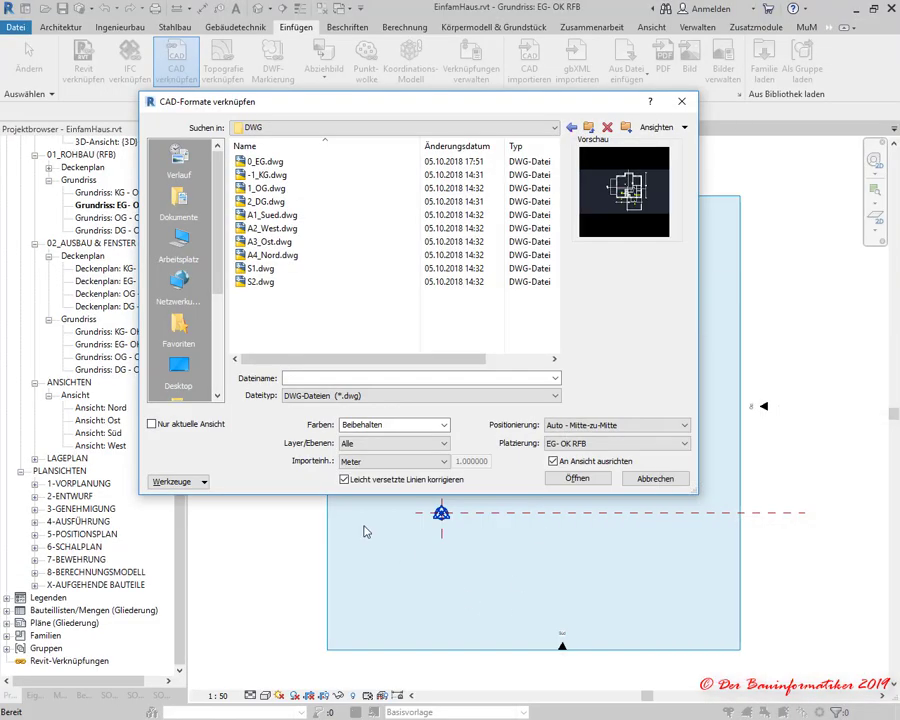
left_click(376, 462)
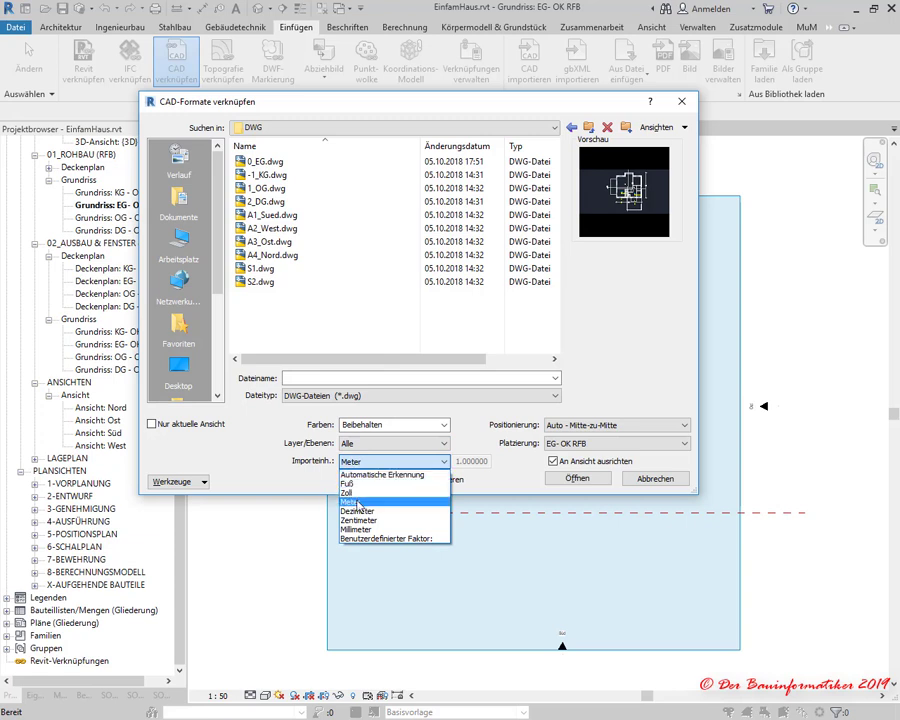
left_click(357, 502)
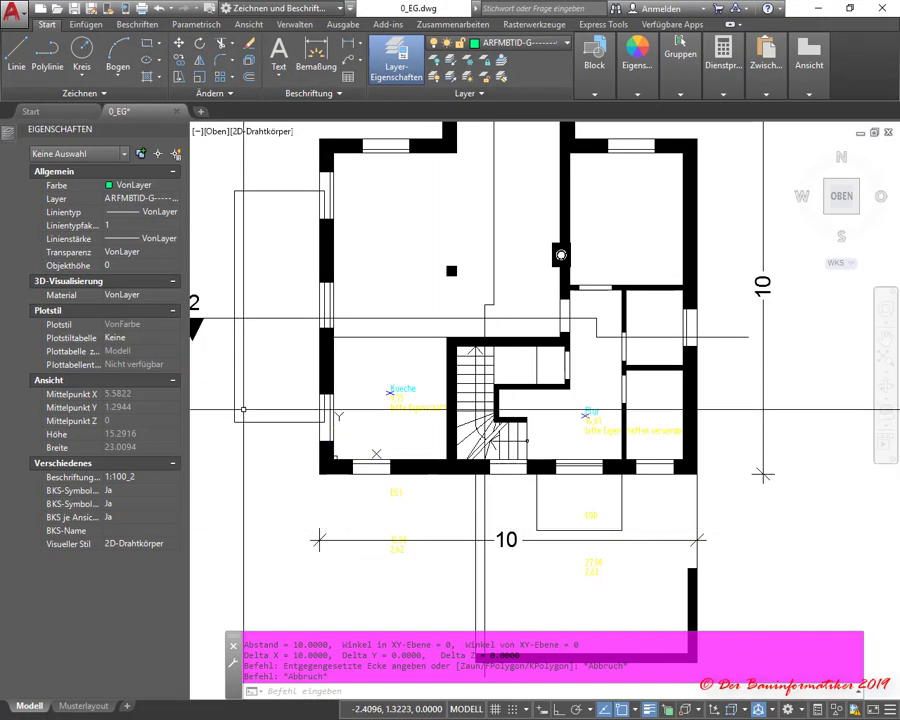
Pan and zoom to bring the floor plan into view, moving the command history aside.
scroll(236, 410, "down", 5)
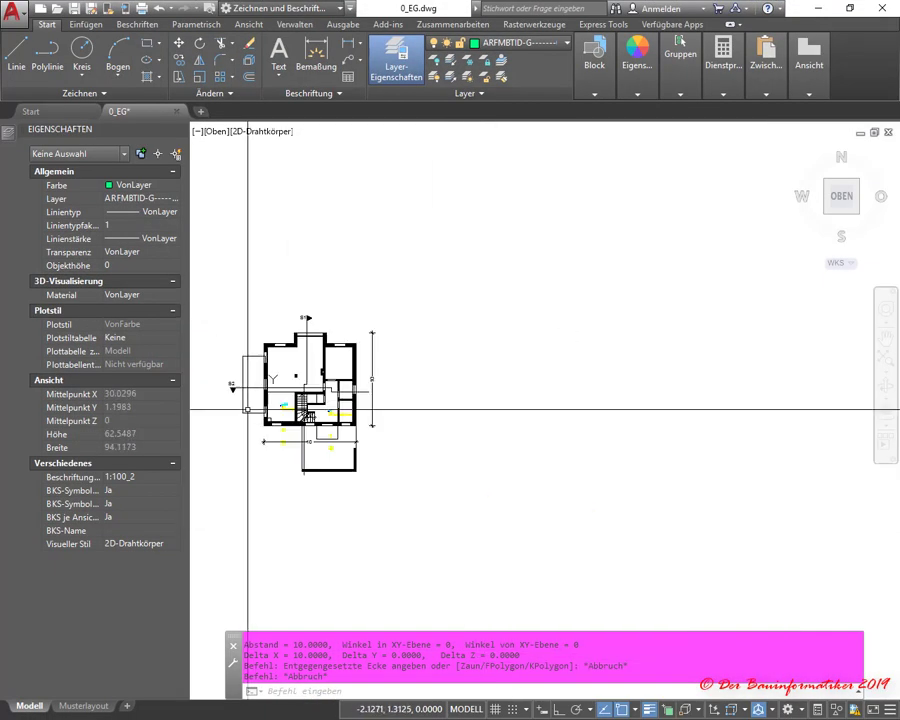
scroll(439, 507, "up", 5)
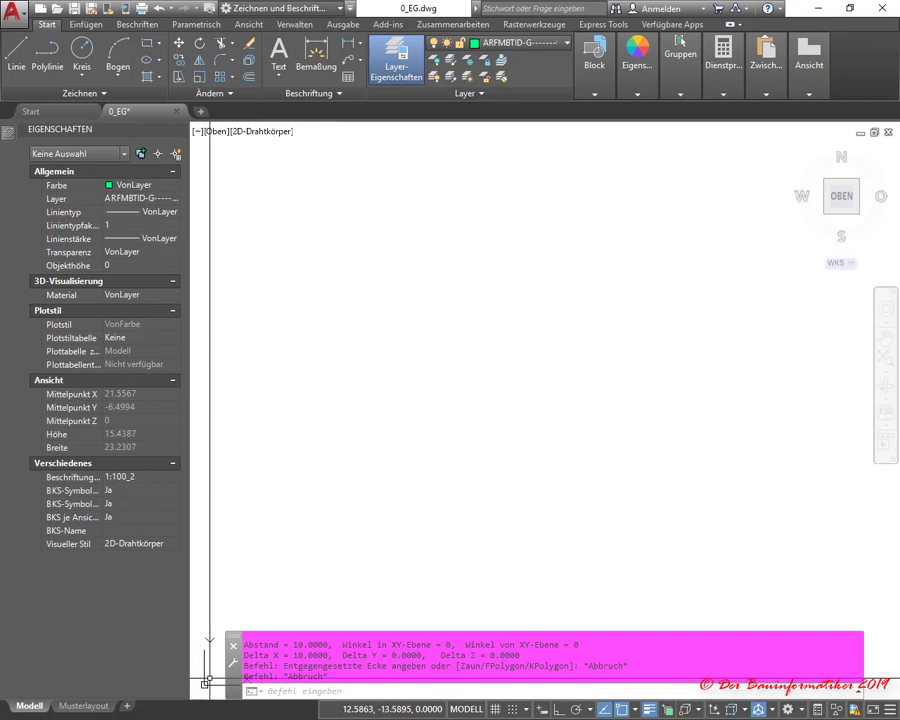
scroll(305, 556, "down", 2)
scroll(308, 536, "down", 2)
scroll(288, 526, "down", 2)
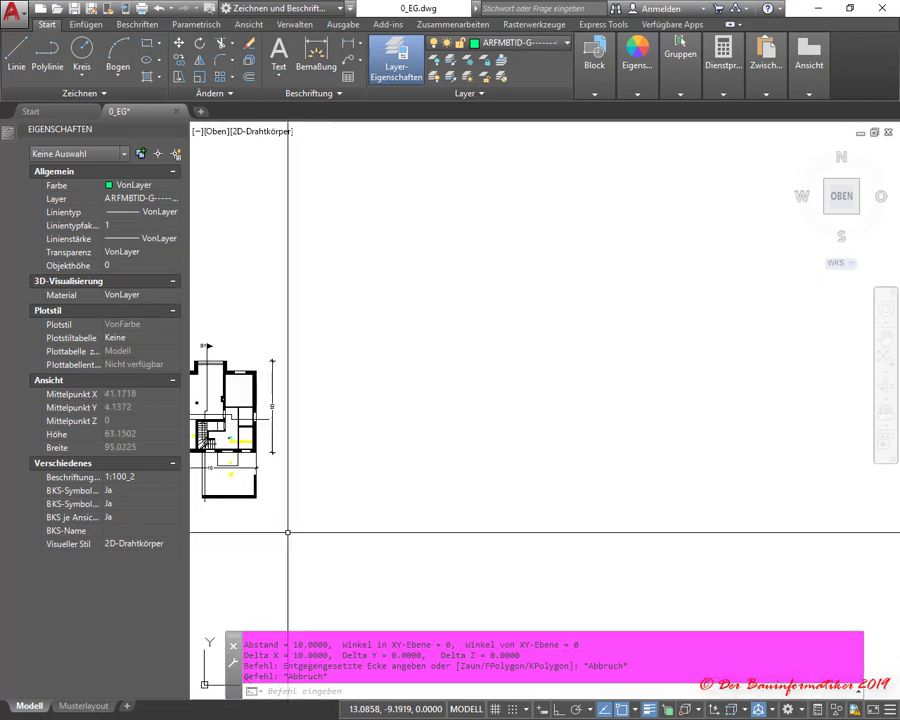
middle_click_drag(288, 526, 532, 380)
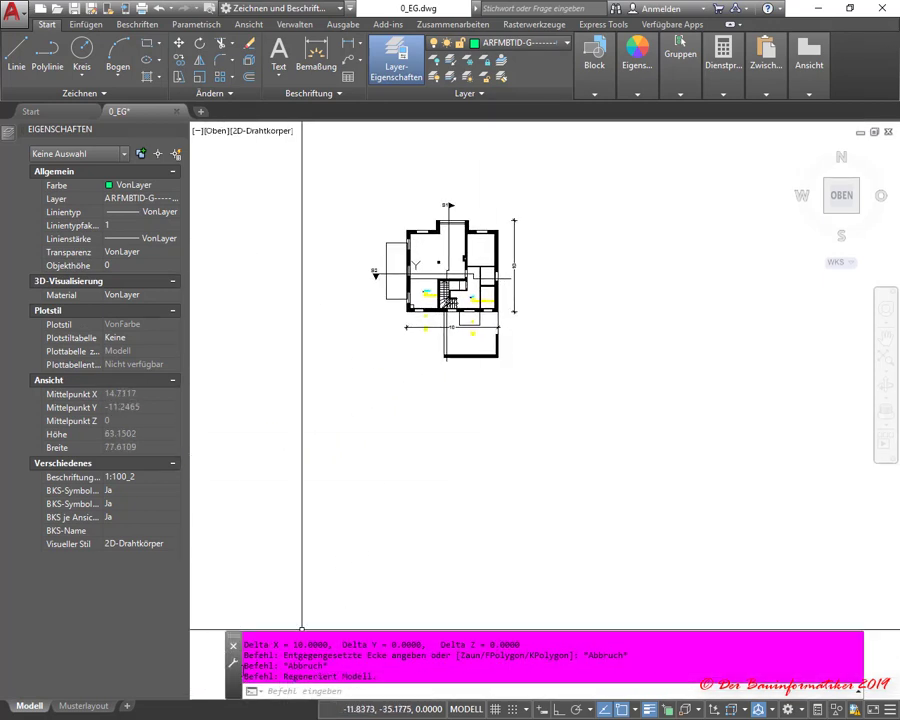
left_click_drag(238, 677, 693, 640)
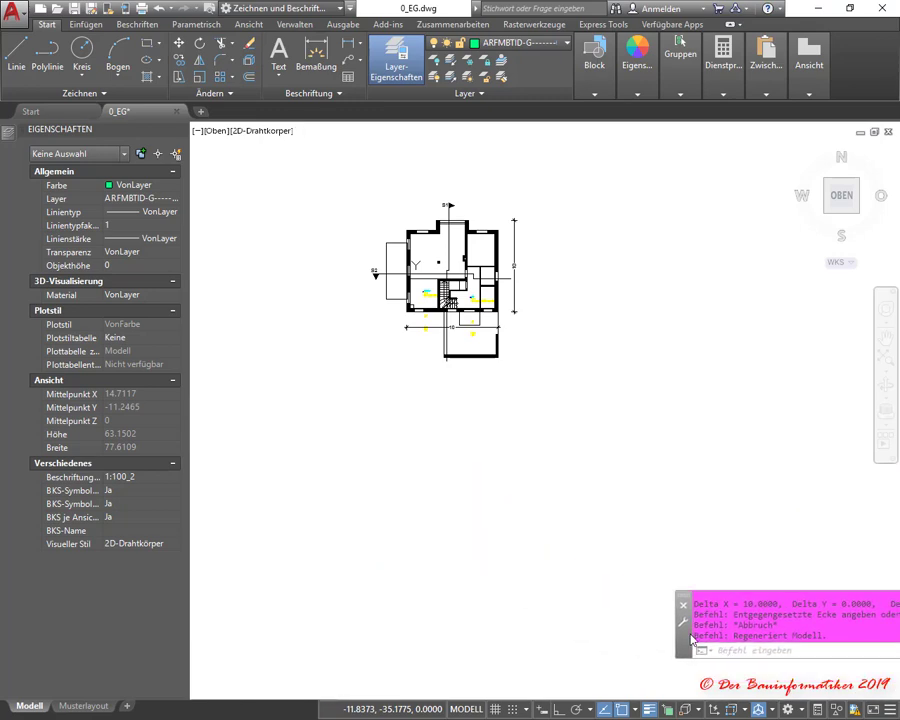
scroll(420, 585, "down", 2)
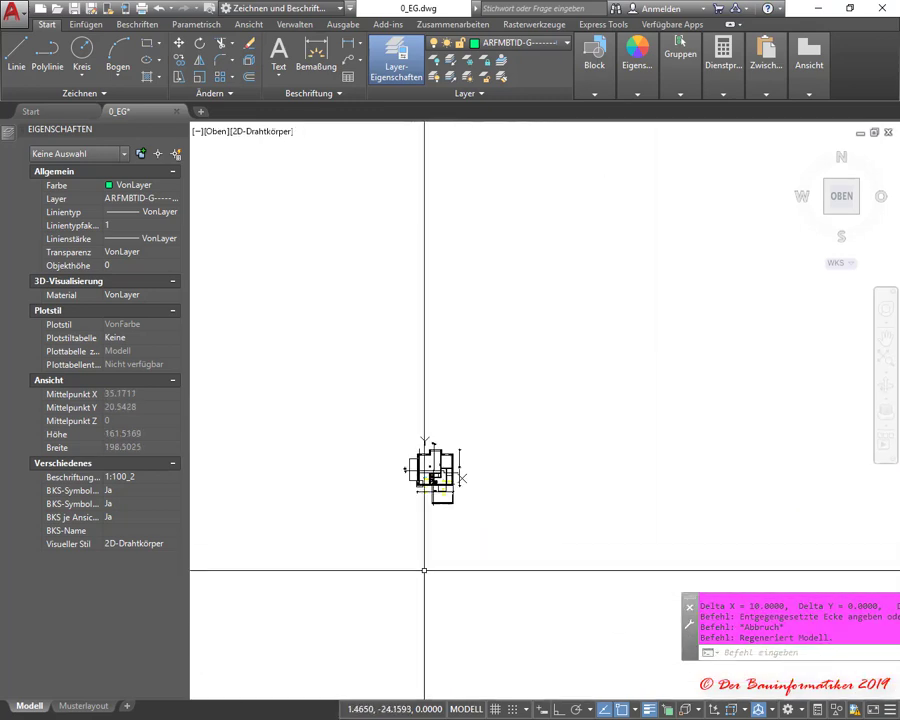
scroll(432, 450, "up", 4)
scroll(400, 420, "up", 3)
scroll(370, 385, "up", 2)
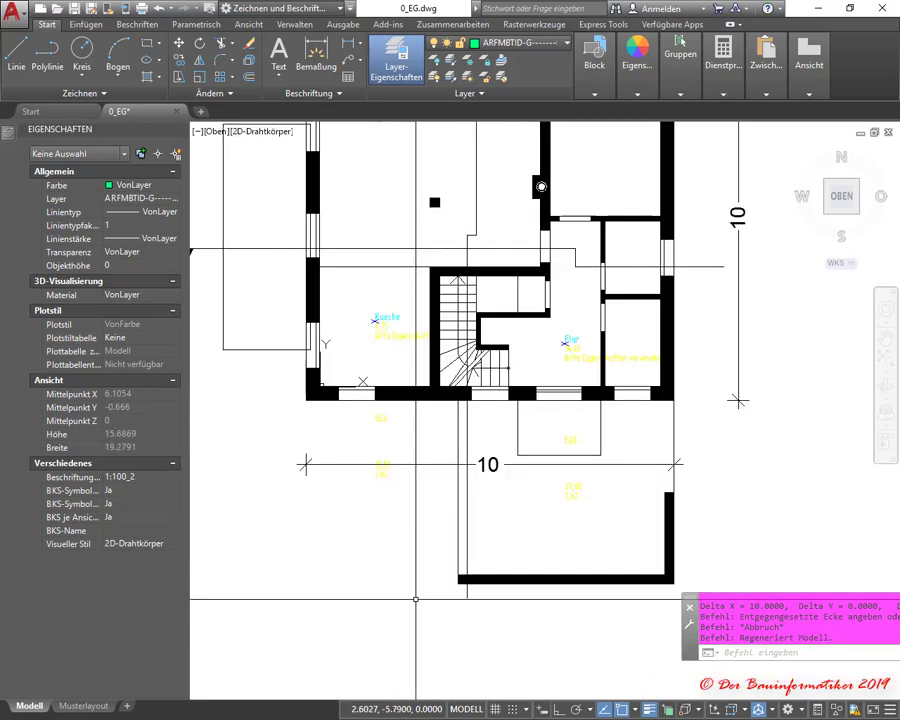
Move the UCS origin to a point well to the lower left of the plan.
left_click(350, 382)
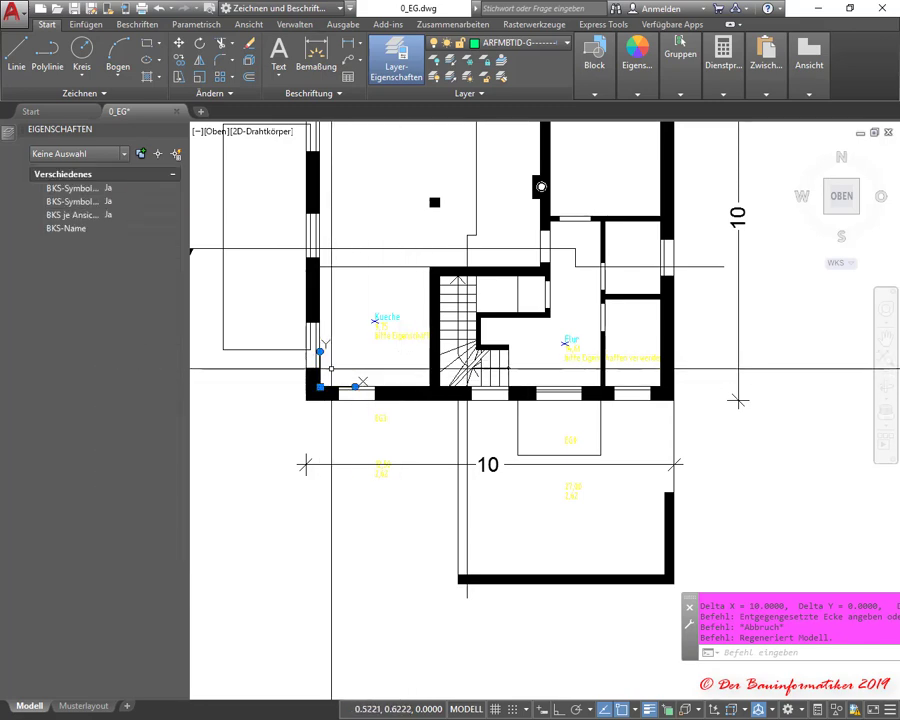
scroll(362, 397, "down", 3)
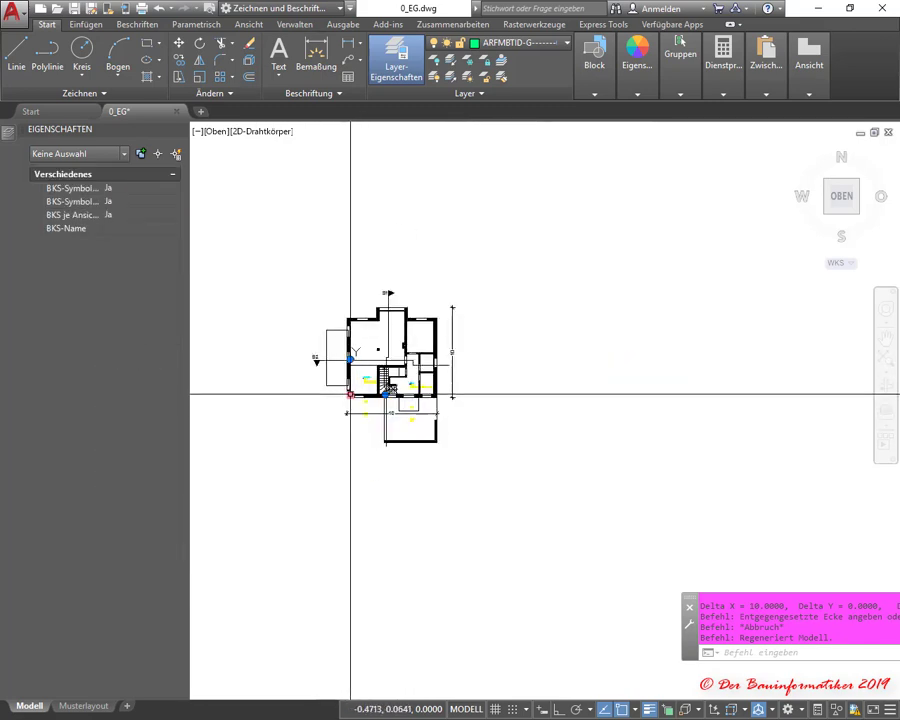
left_click(350, 394)
middle_click_drag(250, 476, 755, 403)
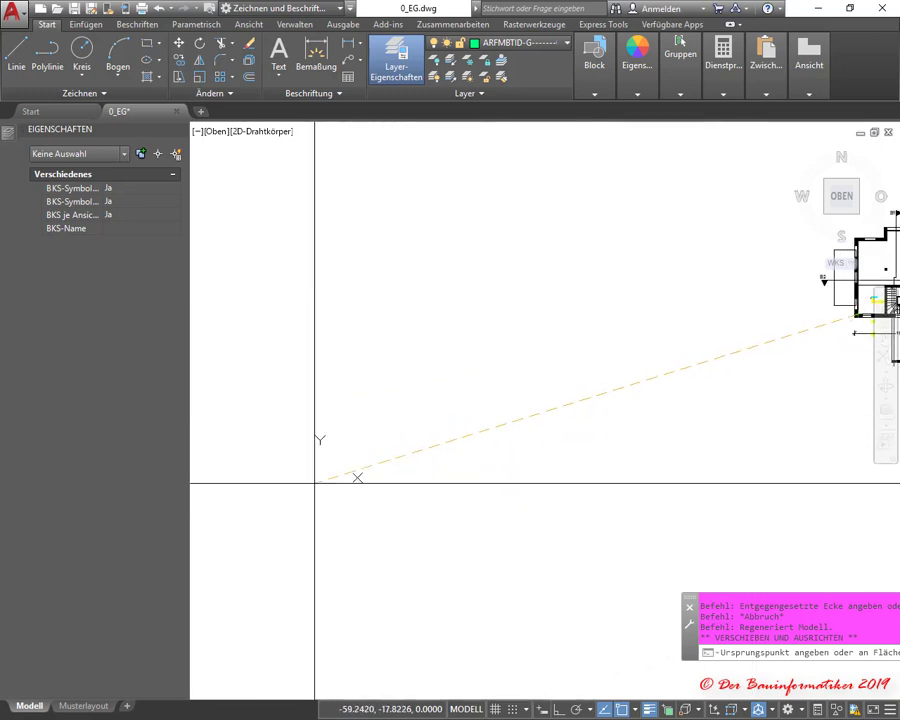
left_click(222, 645)
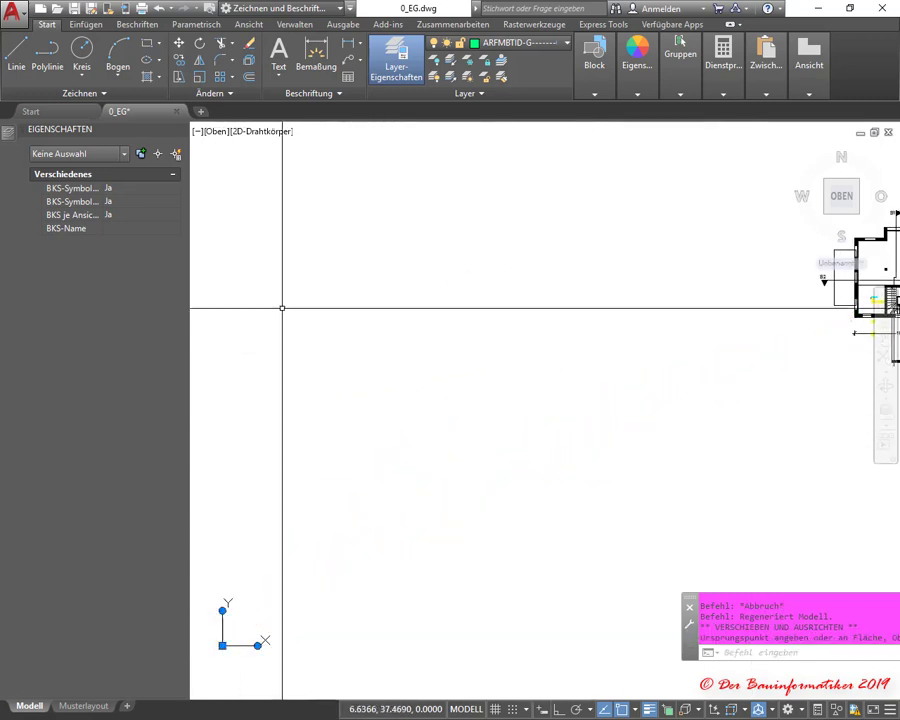
scroll(280, 305, "down", 3)
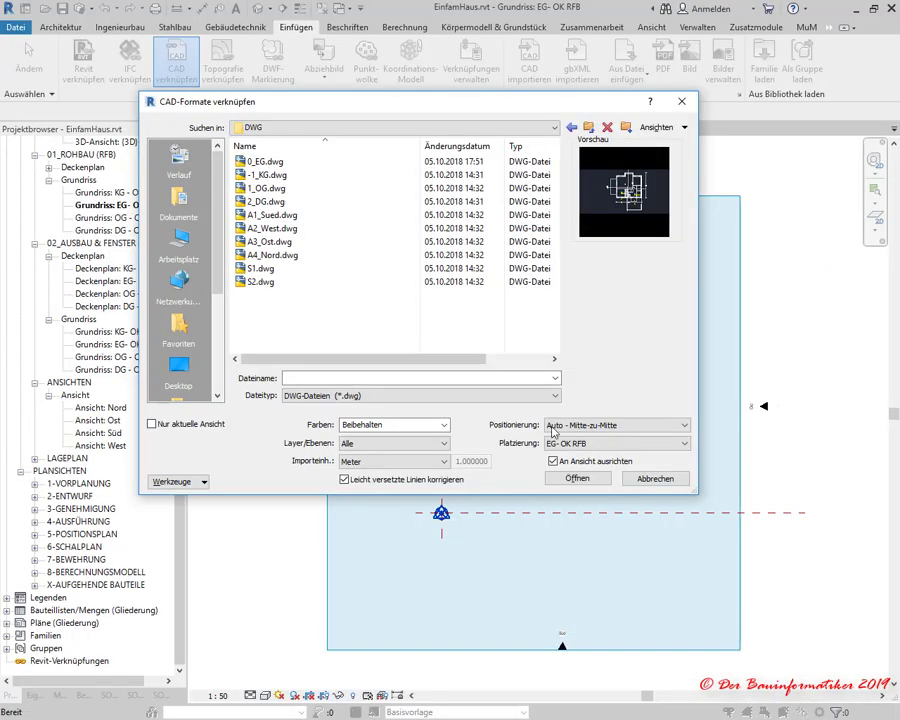
Set link positioning to Auto - Ursprung zu Ursprung and switch AutoCAD's UCS back to WKS.
left_click(605, 425)
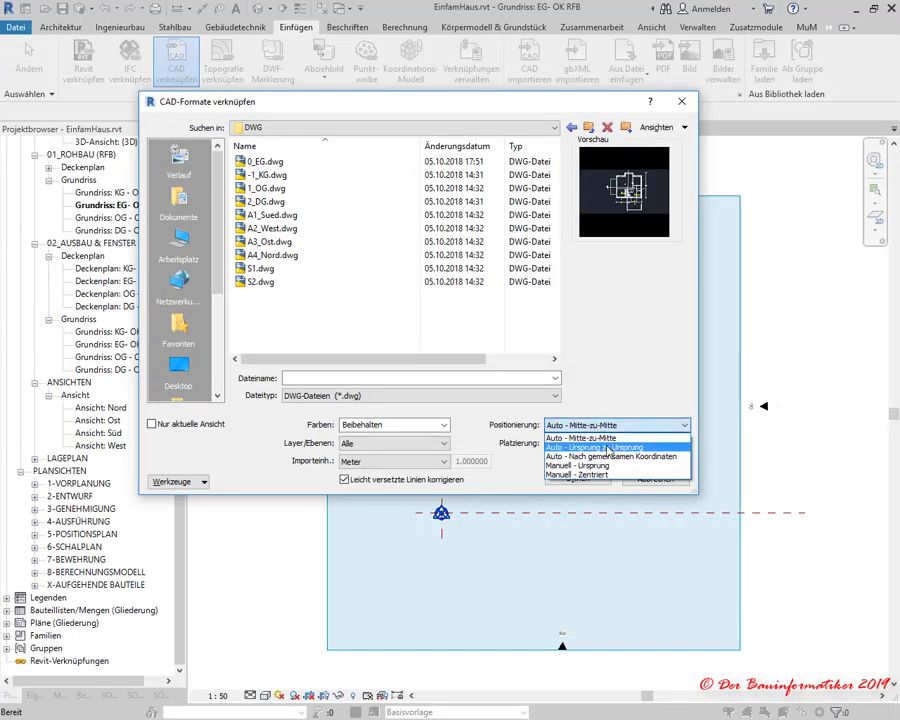
left_click(607, 447)
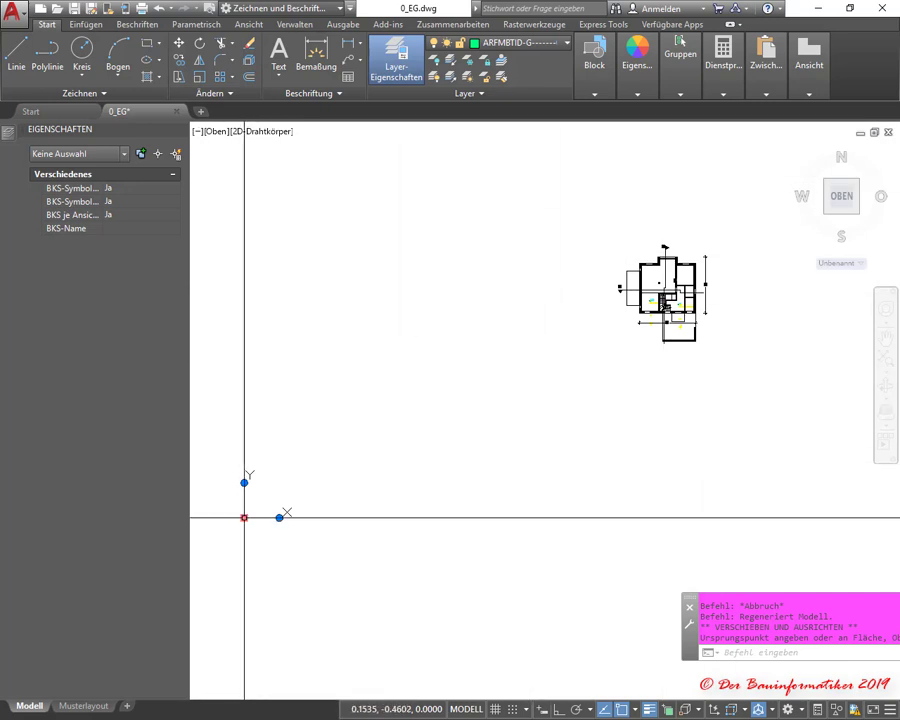
left_click(843, 263)
left_click(822, 279)
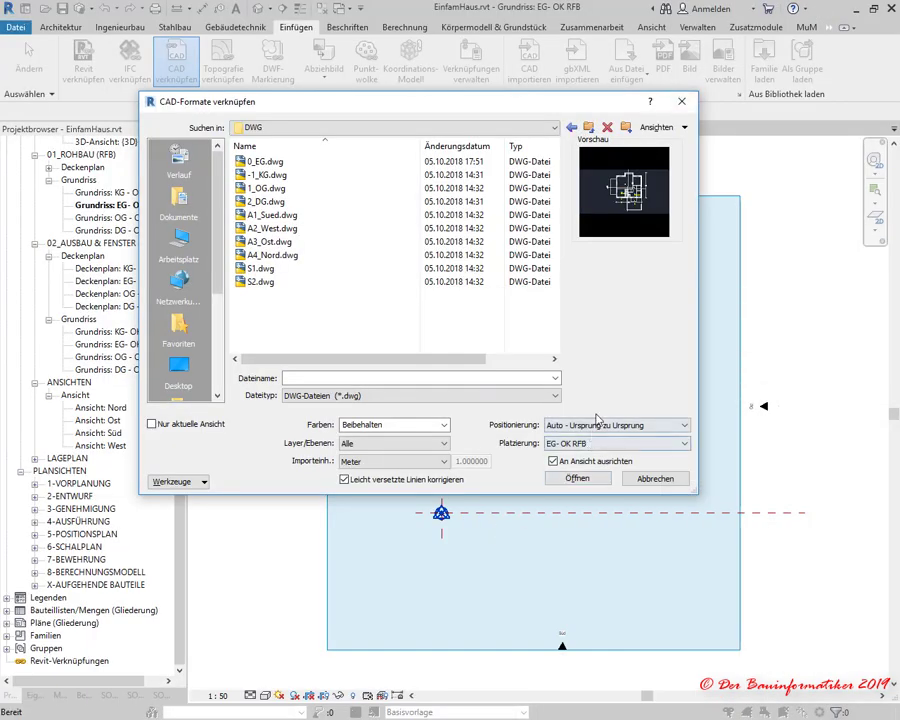
Set the link positioning back to Auto - Mitte-zu-Mitte.
left_click(612, 425)
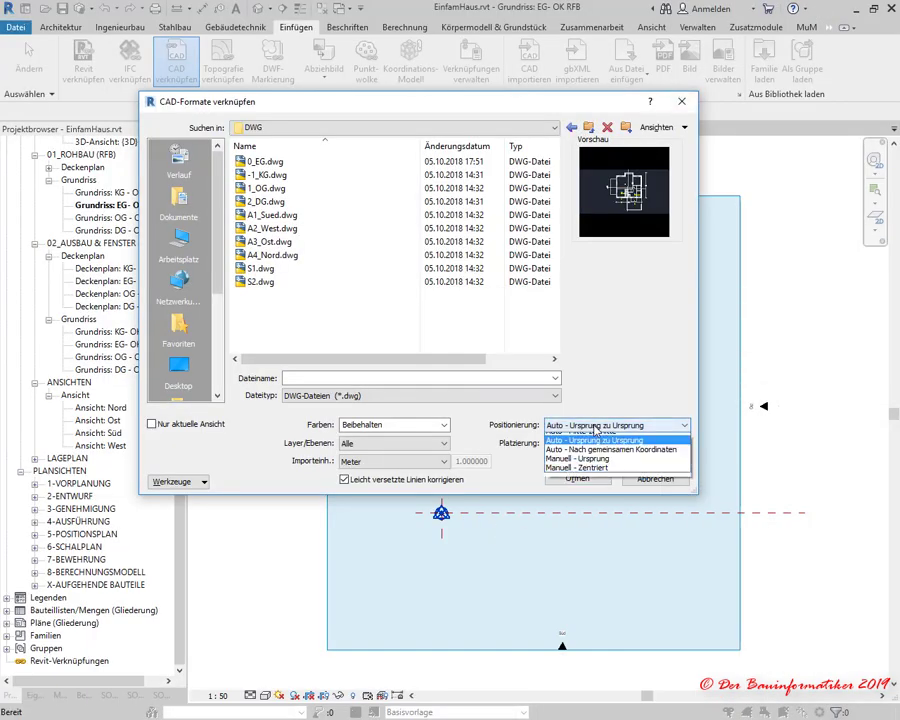
left_click(604, 438)
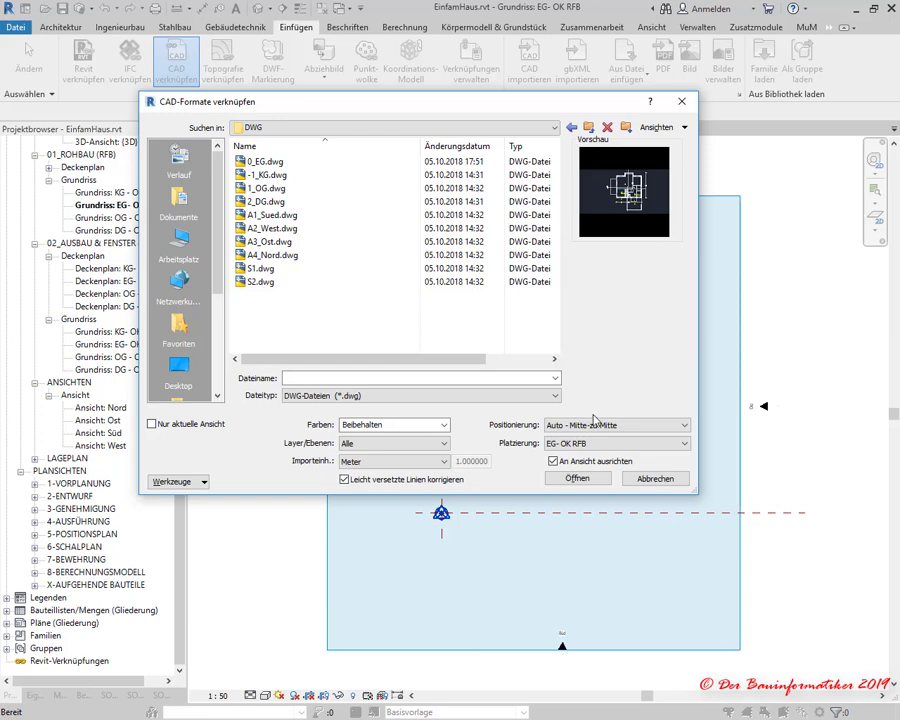
left_click(596, 424)
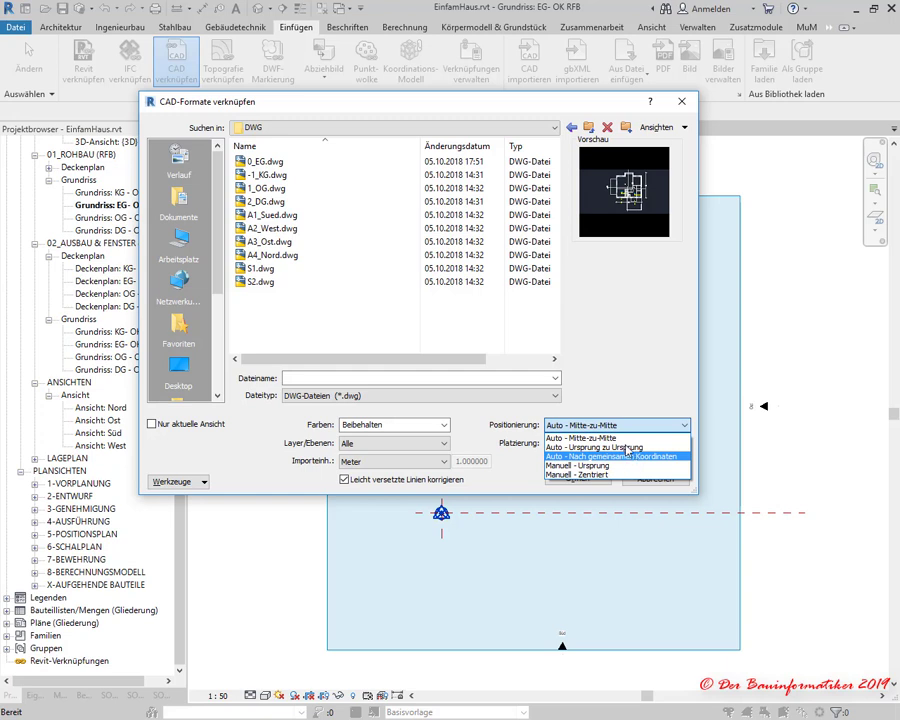
left_click(645, 437)
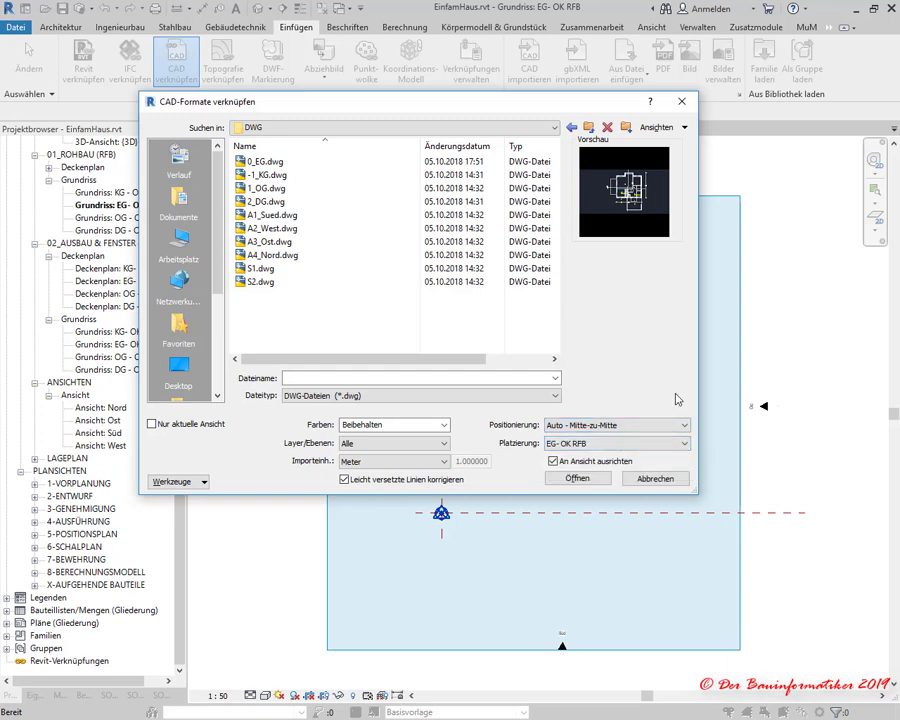
Link 0_EG.dwg on placement level EG- OK RFB with Current view only left unchecked.
left_click(653, 447)
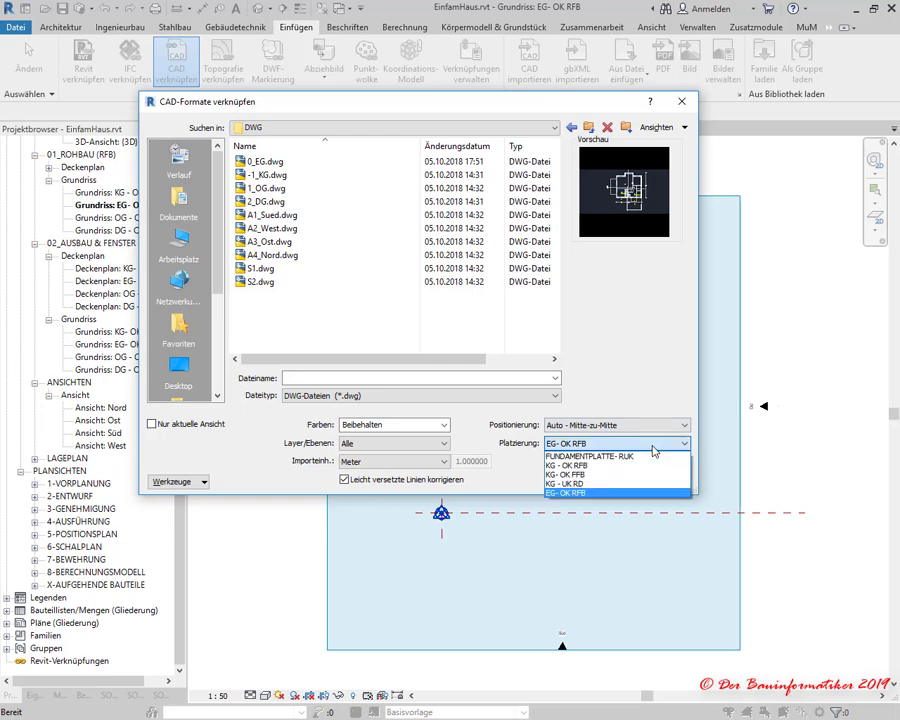
key("Up")
key("Up")
key("Up")
key("Up")
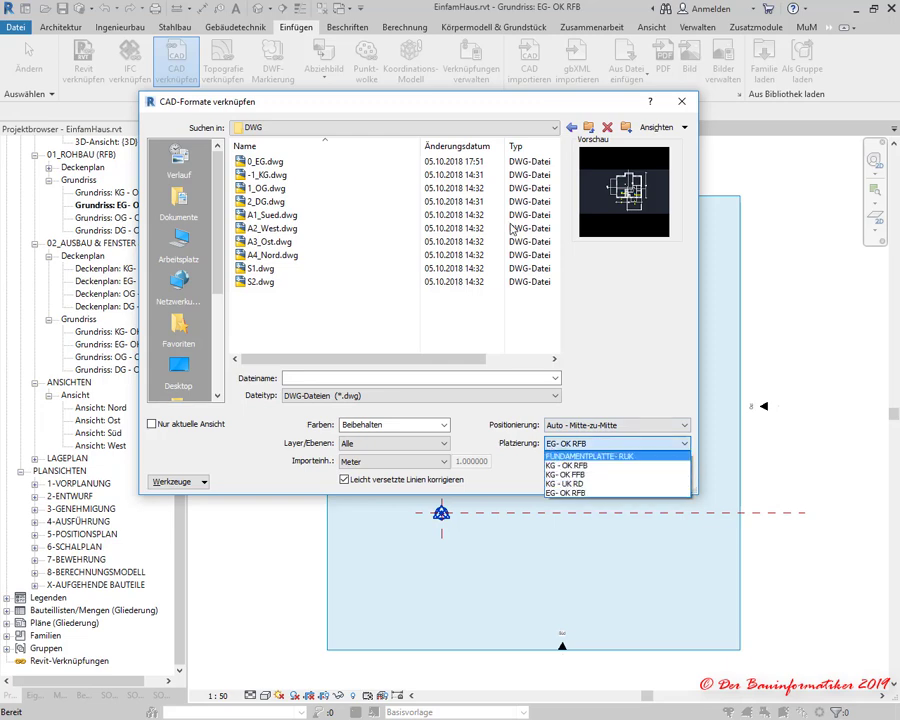
left_click(415, 111)
left_click_drag(360, 107, 356, 267)
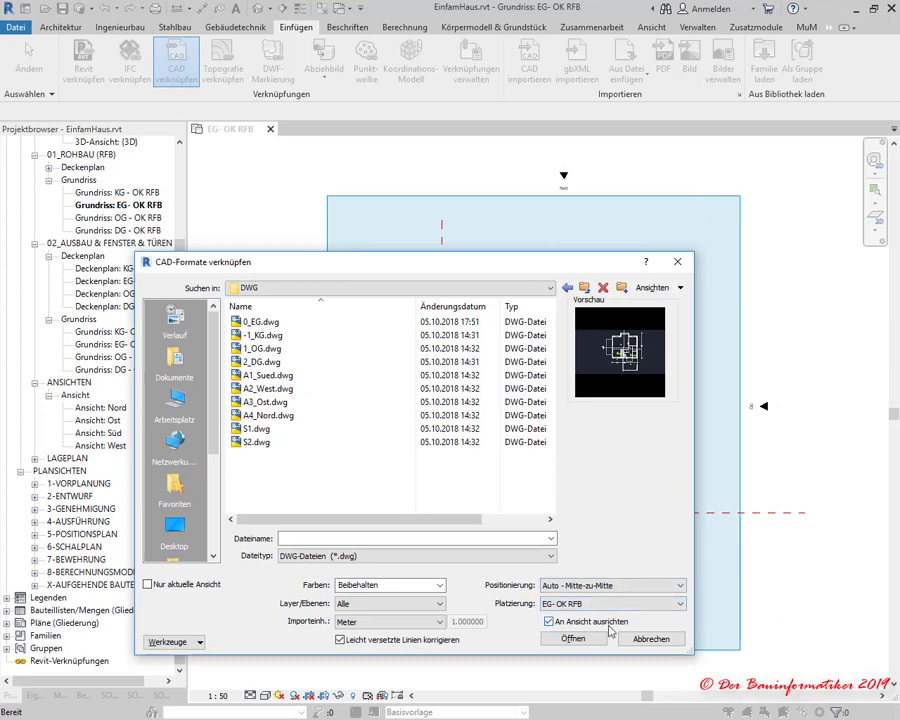
left_click(148, 584)
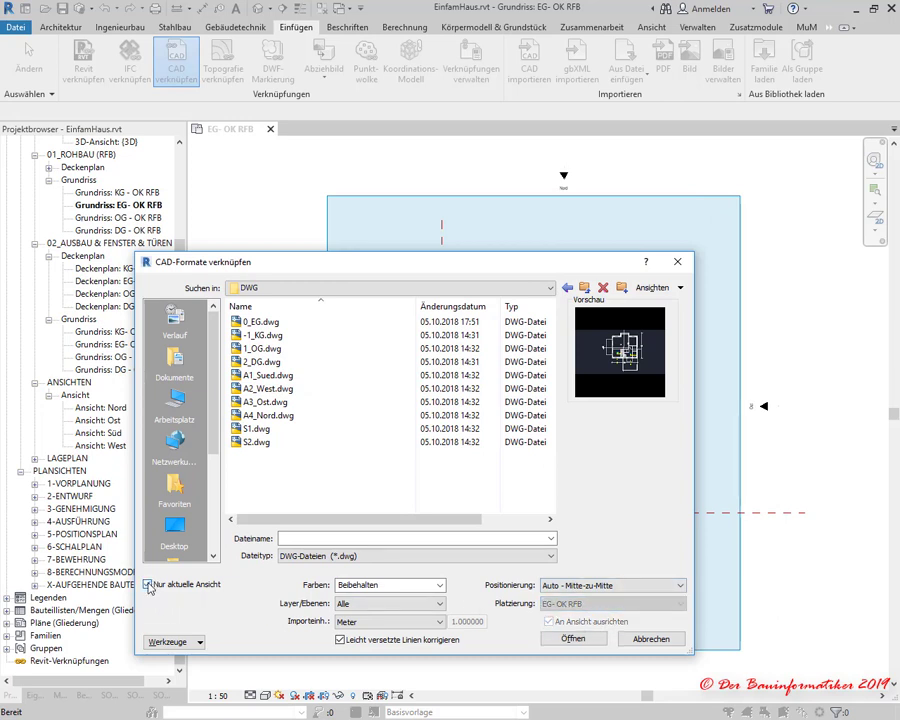
left_click(148, 584)
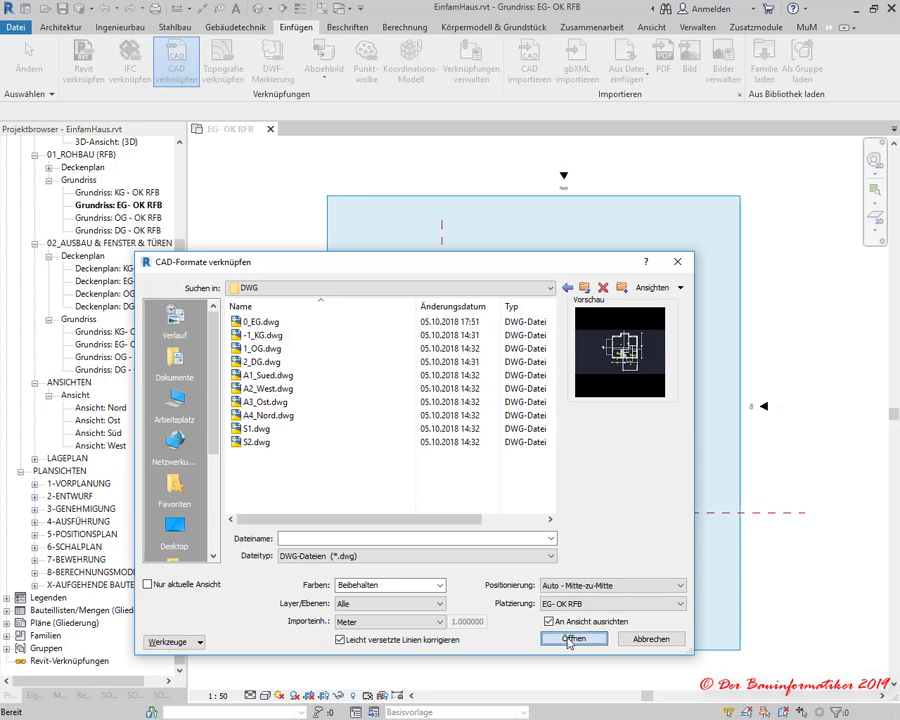
left_click(569, 640)
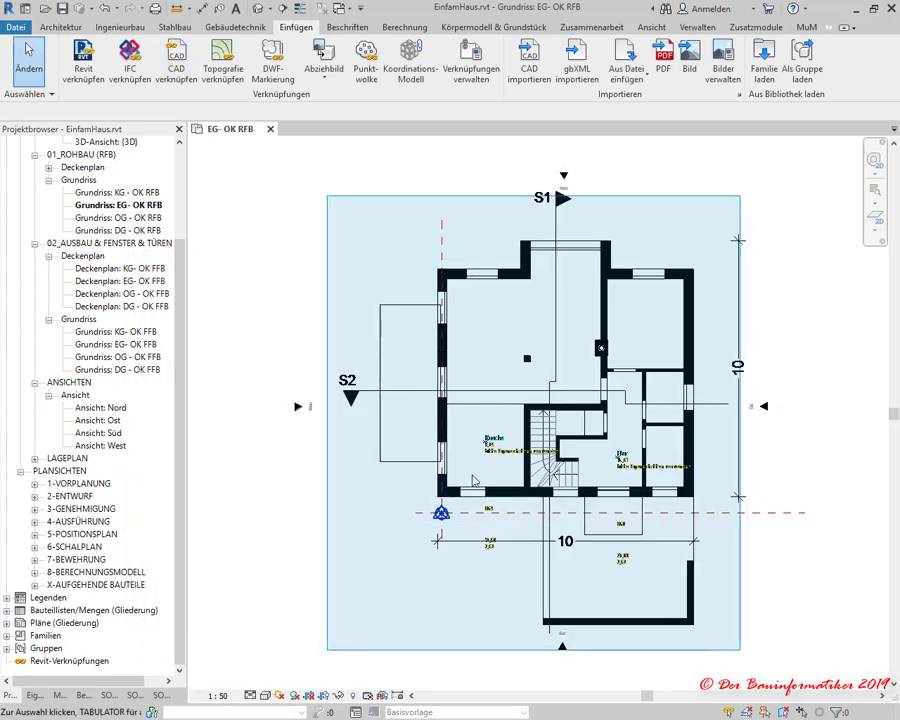
scroll(436, 498, "up", 2)
scroll(476, 480, "up", 1)
scroll(477, 481, "down", 1)
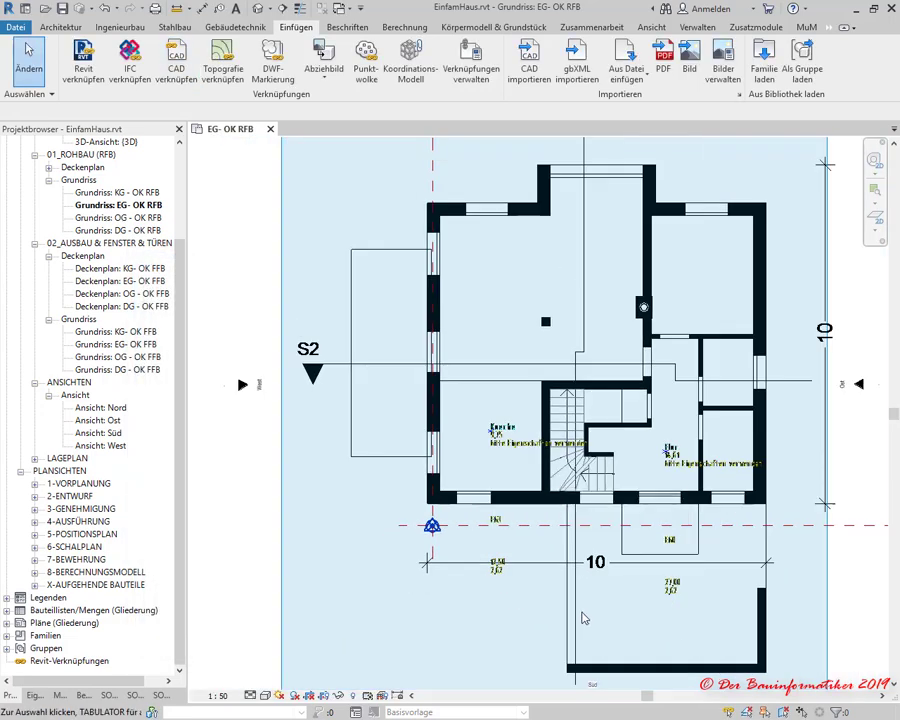
scroll(600, 600, "up", 1)
scroll(747, 597, "down", 2)
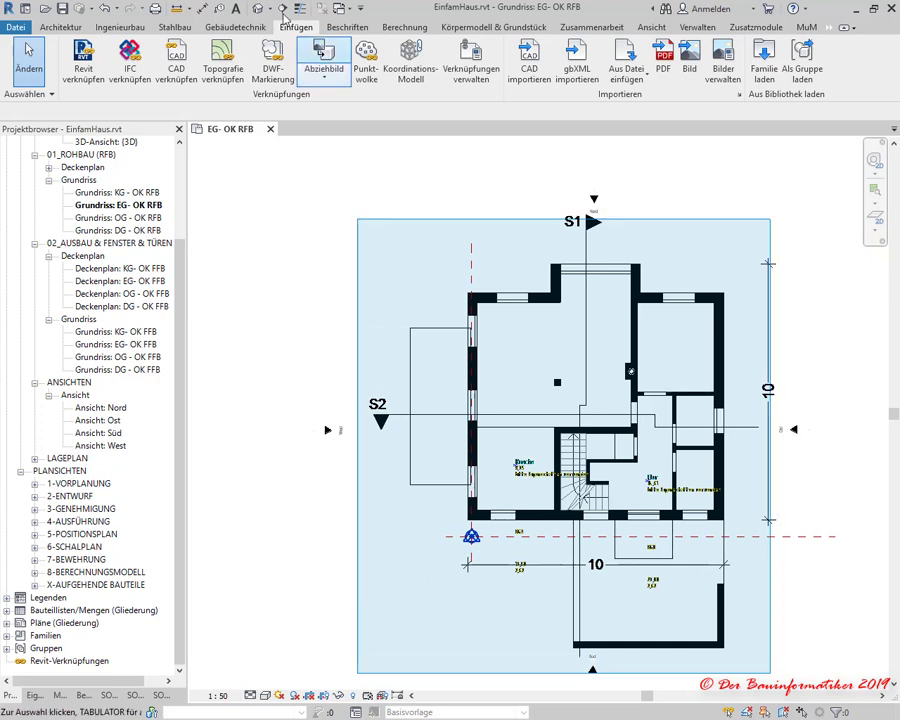
left_click(185, 10)
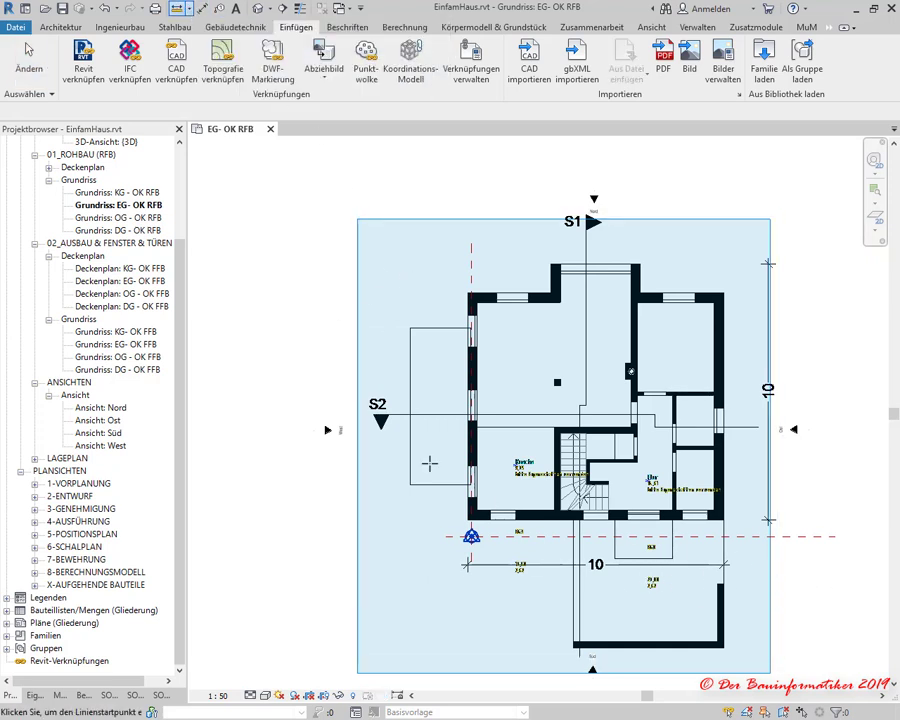
scroll(461, 536, "up", 5)
scroll(515, 560, "down", 1)
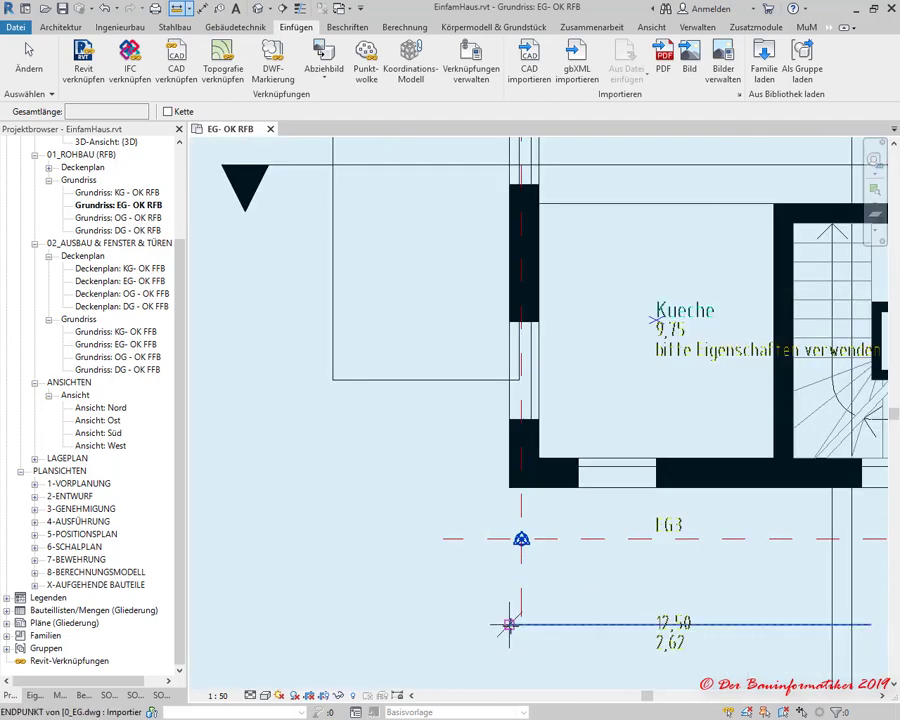
left_click(509, 625)
scroll(482, 566, "down", 3)
scroll(486, 550, "down", 2)
scroll(760, 598, "up", 5)
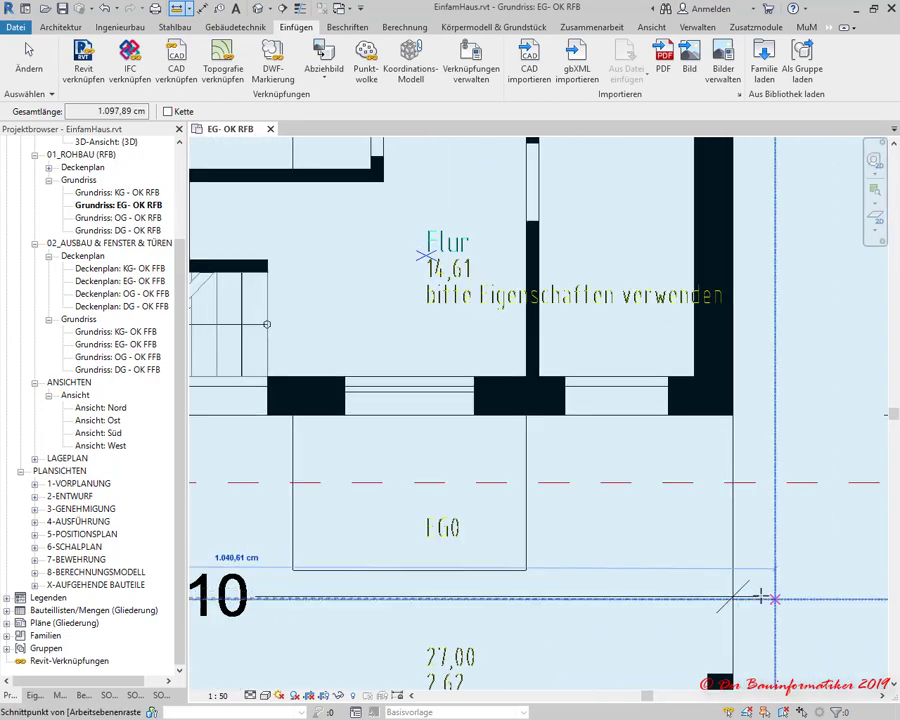
scroll(735, 592, "up", 3)
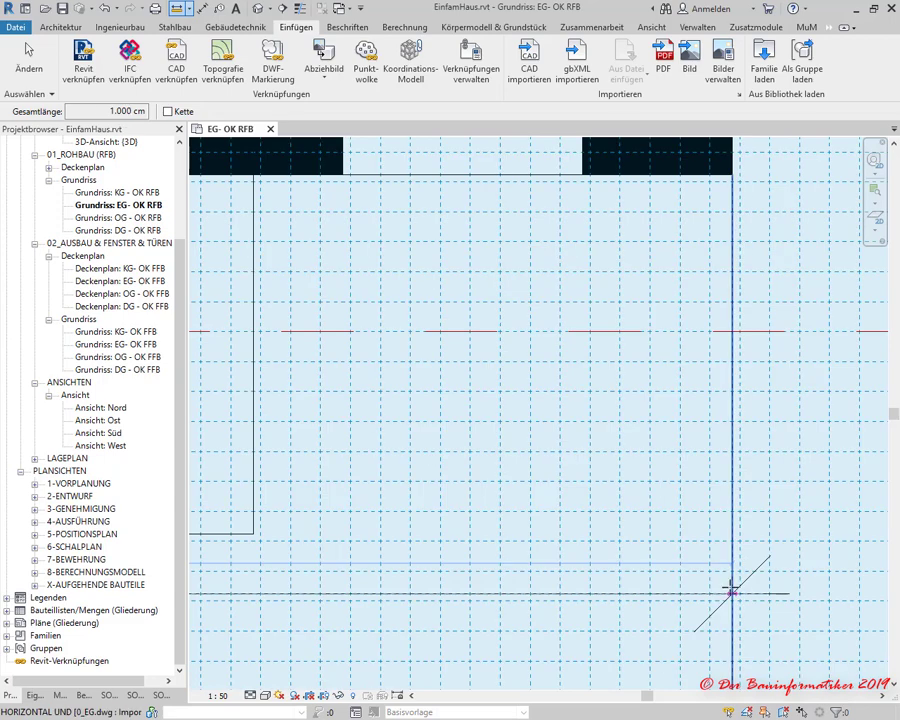
scroll(731, 593, "up", 3)
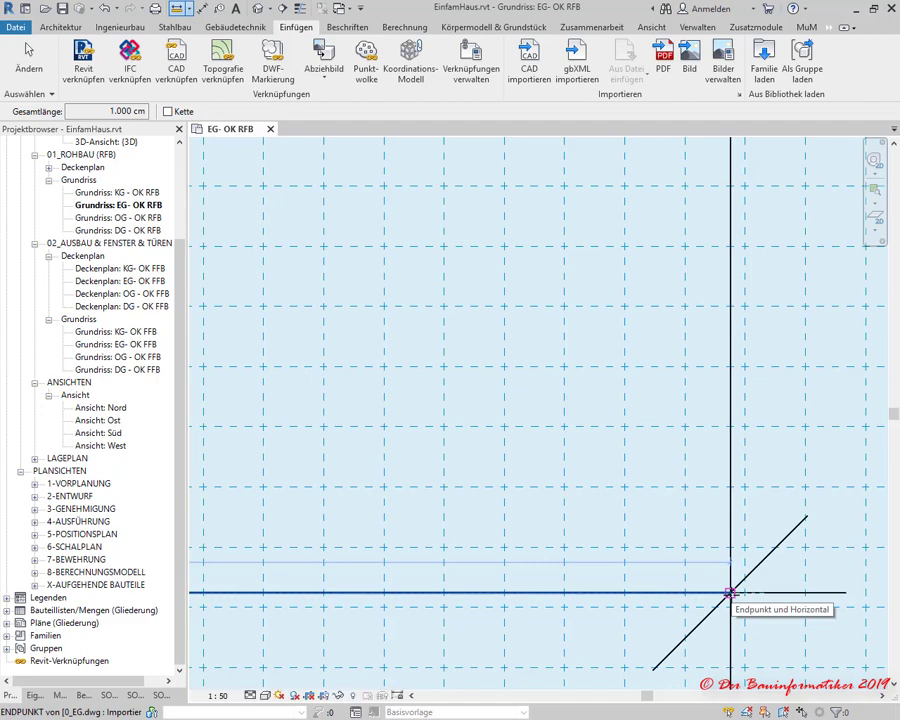
left_click(730, 593)
scroll(620, 323, "down", 4)
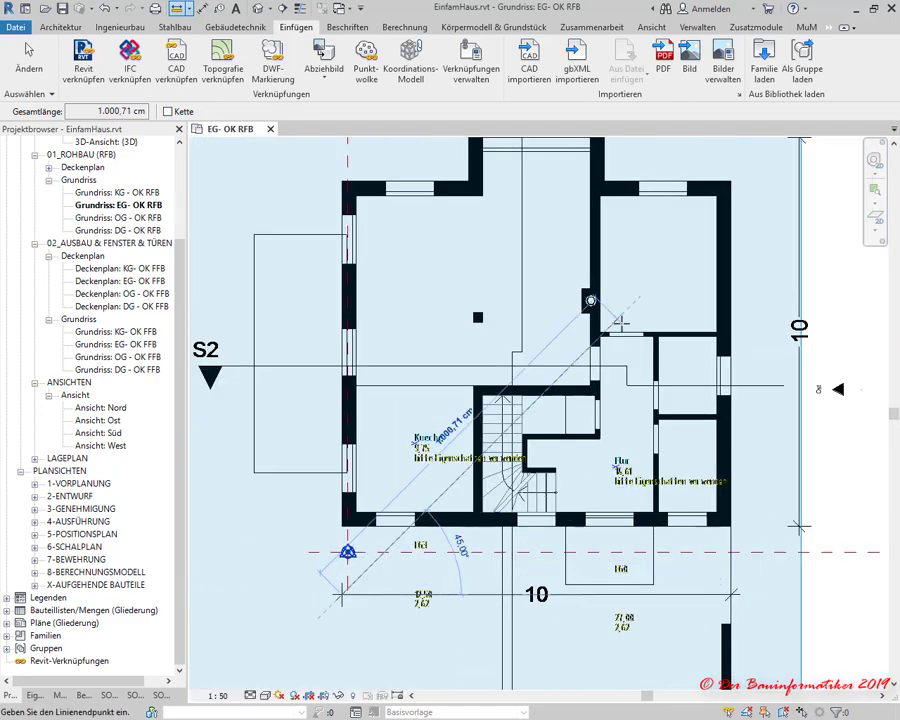
key("Escape")
key("Escape")
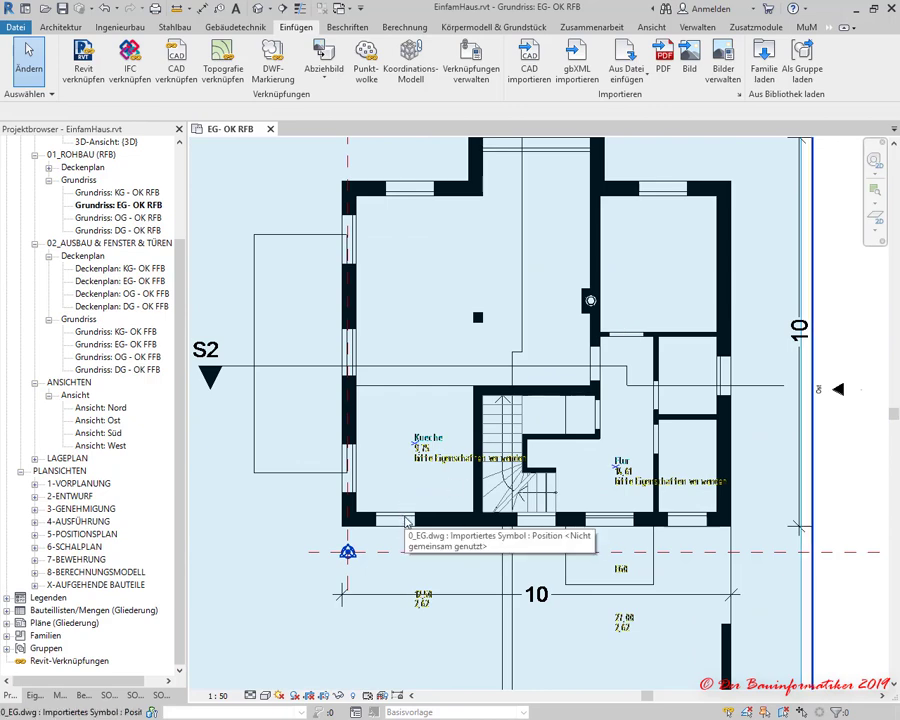
Select the linked 0_EG.dwg, zoom out, and start the Move command with MV.
left_click(405, 520)
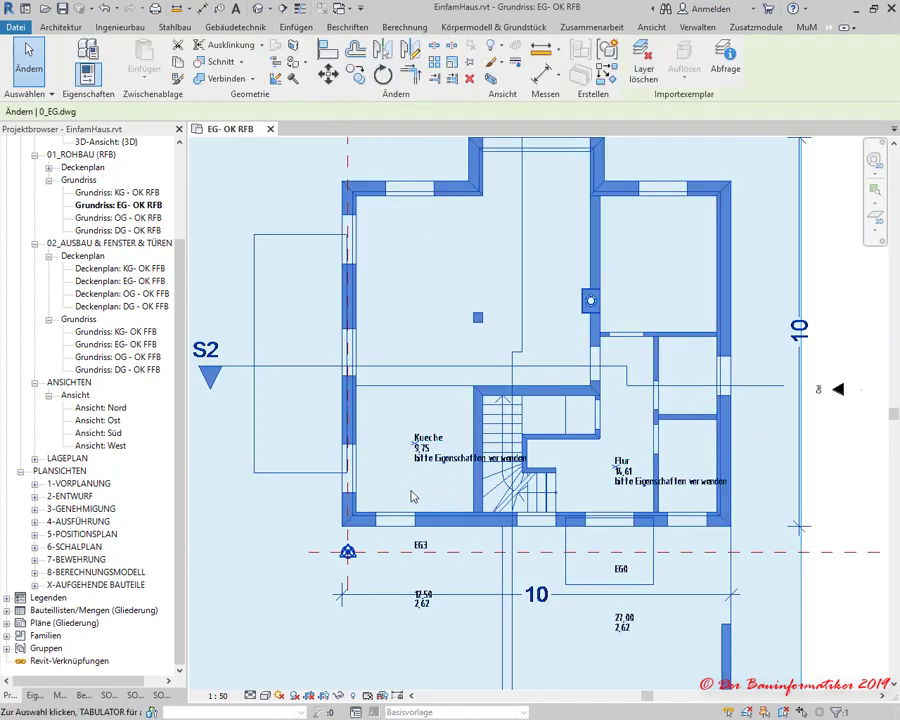
scroll(433, 490, "down", 3)
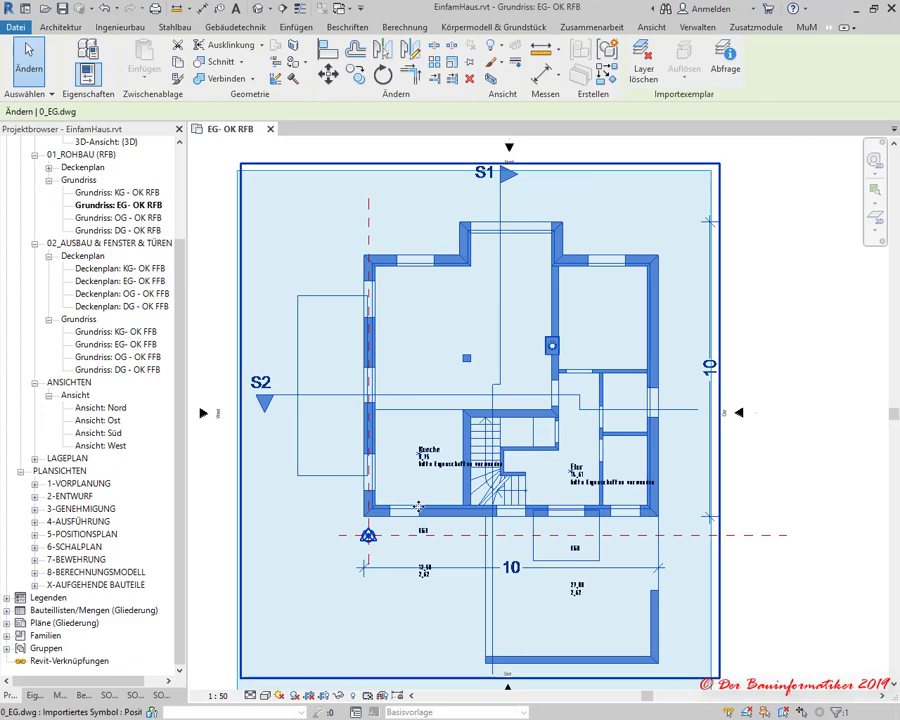
scroll(433, 490, "down", 1)
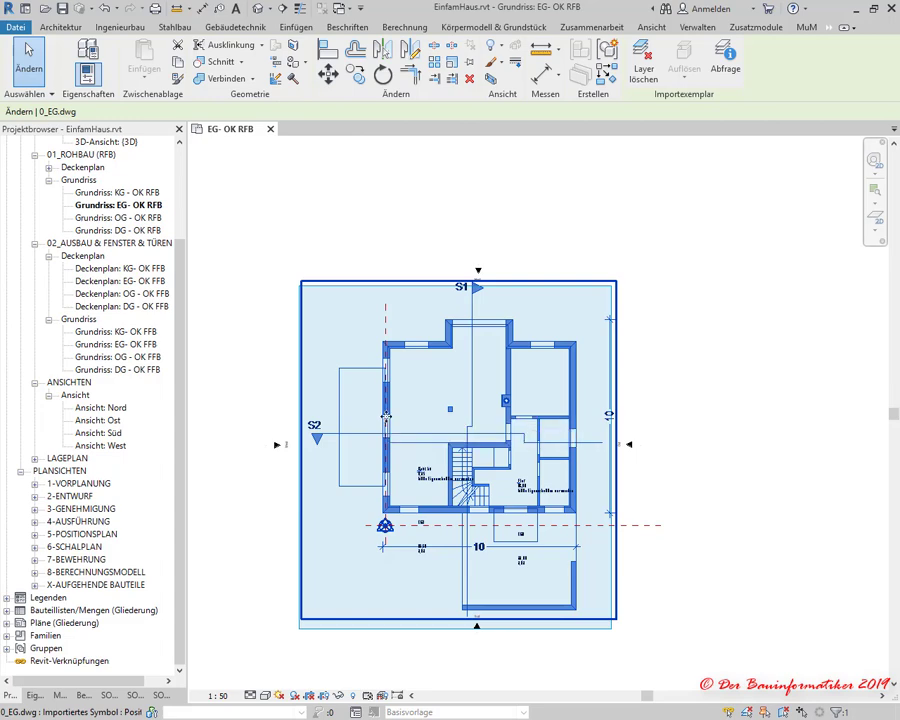
key("m")
key("v")
scroll(367, 530, "up", 3)
Move the DWG's lower-left outer wall corner onto the project's survey point.
scroll(367, 530, "up", 4)
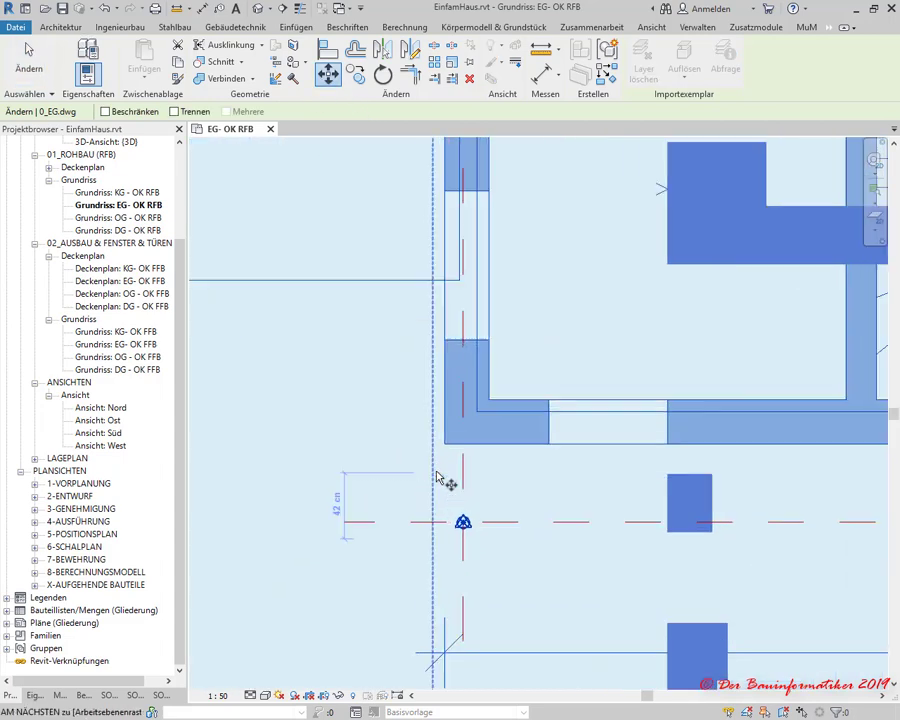
scroll(437, 478, "up", 5)
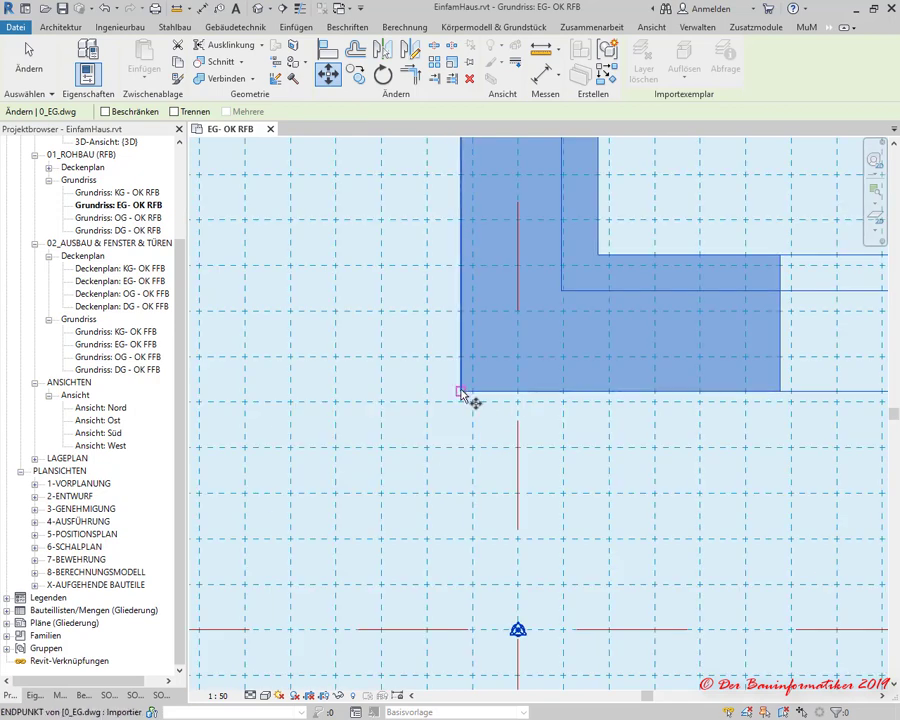
left_click(462, 393)
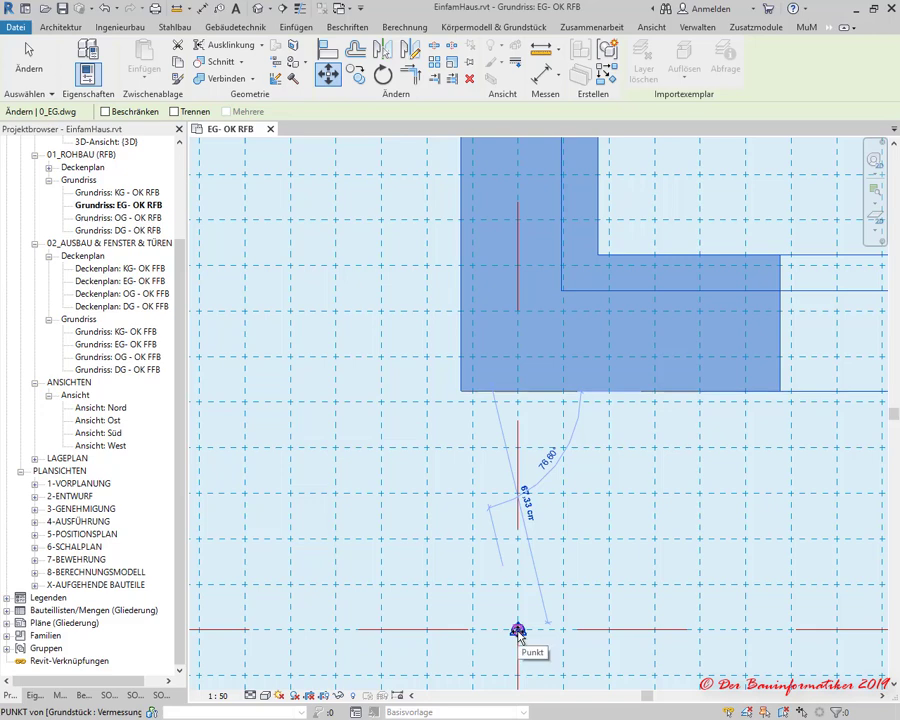
left_click(517, 630)
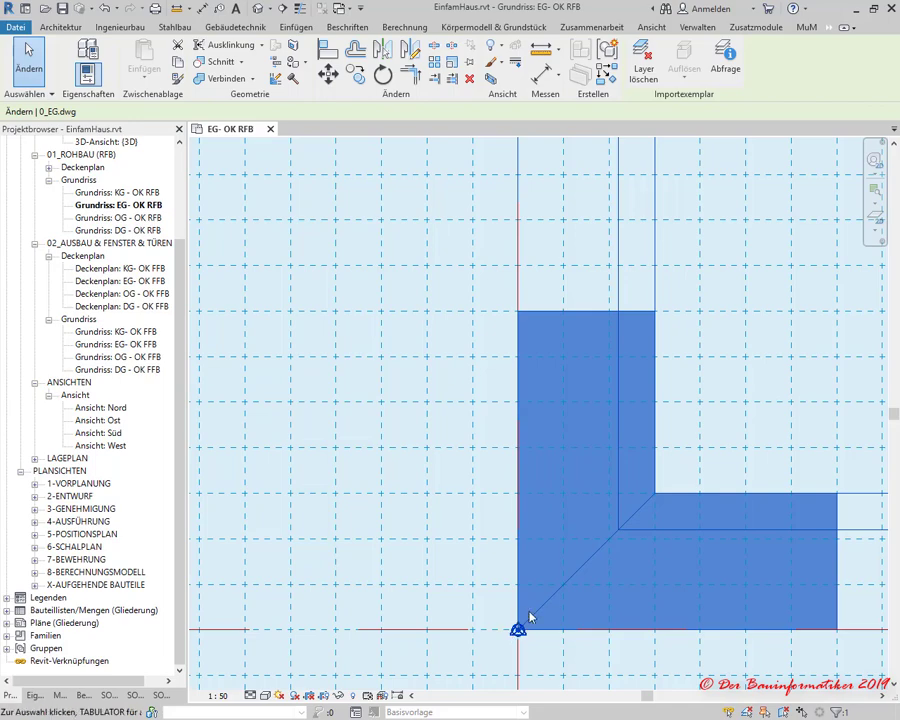
scroll(530, 617, "down", 2)
Zoom in and out around the wall corners to check the DWG's alignment.
scroll(530, 615, "down", 3)
scroll(500, 195, "down", 2)
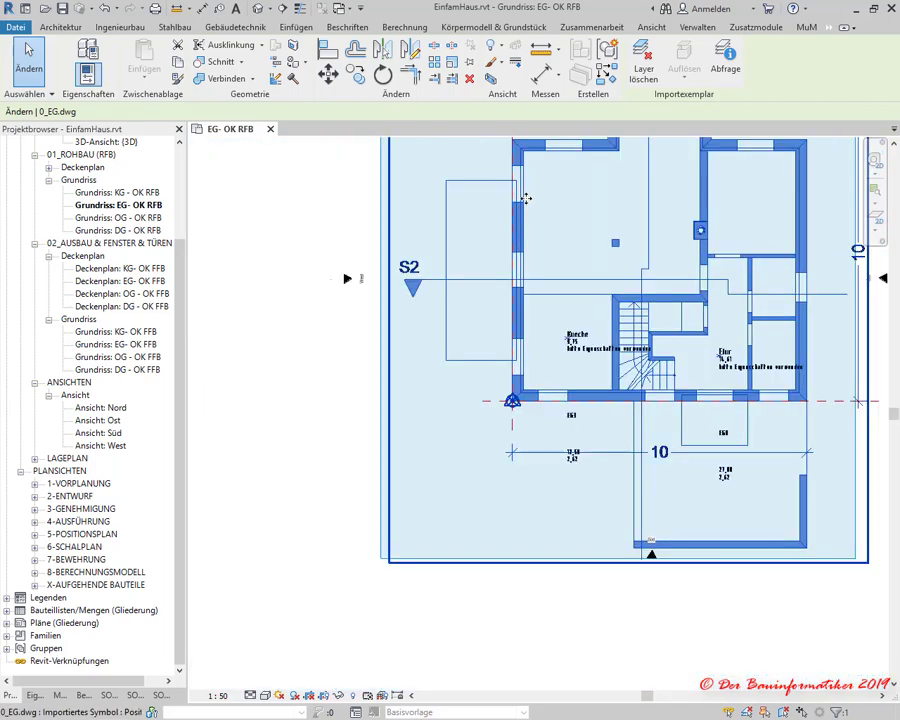
scroll(490, 370, "up", 3)
scroll(488, 330, "up", 3)
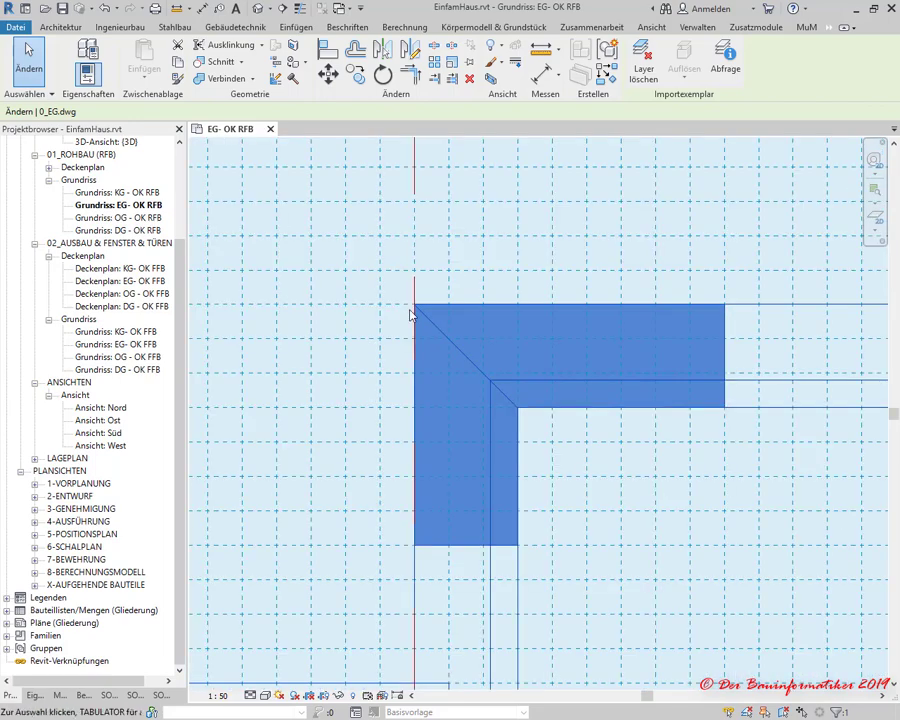
scroll(414, 316, "down", 3)
scroll(390, 275, "down", 2)
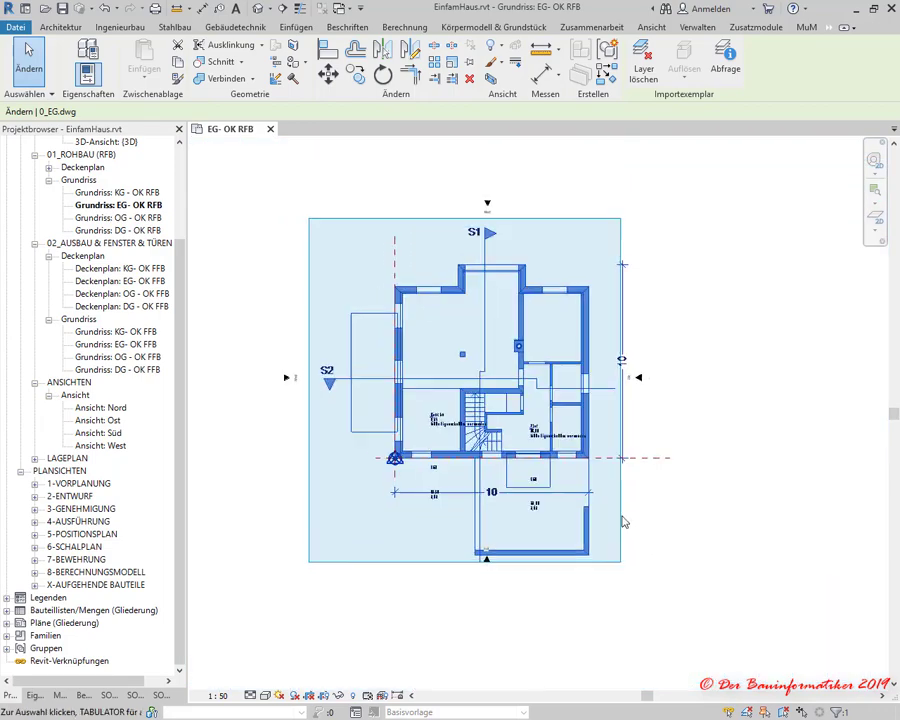
scroll(534, 332, "up", 4)
scroll(516, 287, "up", 3)
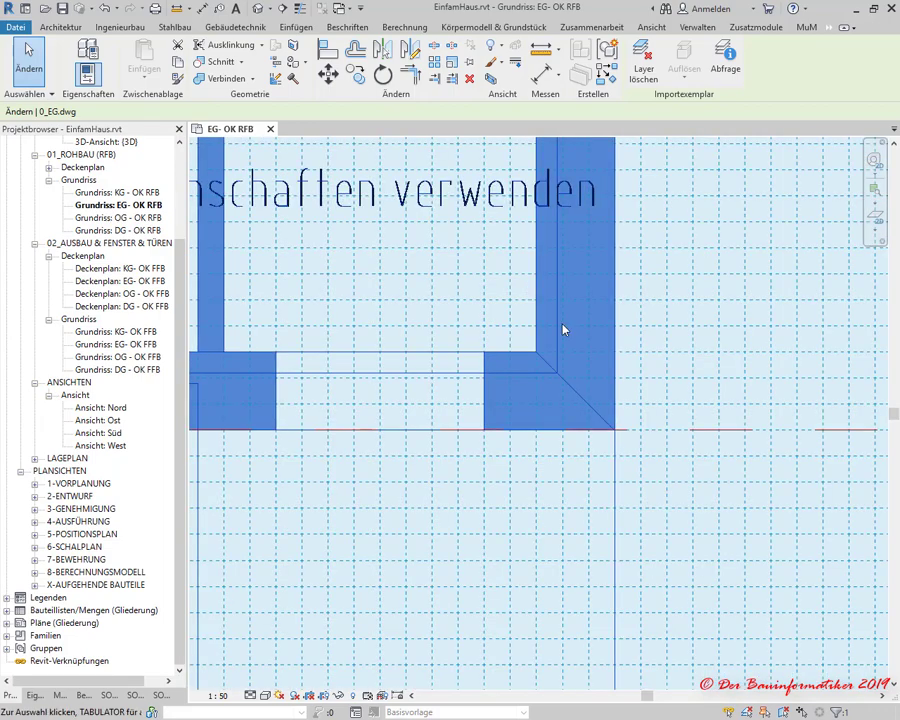
Zoom out to the whole house plan, select the linked DWG, then deselect it via the Einfügen tab.
scroll(712, 537, "down", 2)
scroll(712, 537, "down", 1)
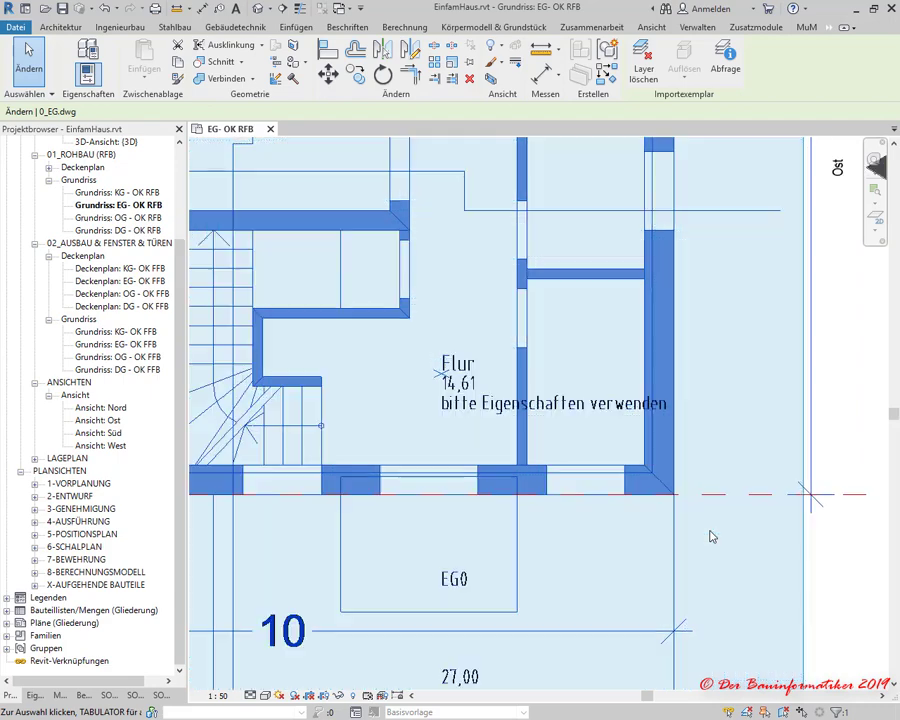
scroll(710, 537, "down", 2)
scroll(710, 534, "down", 1)
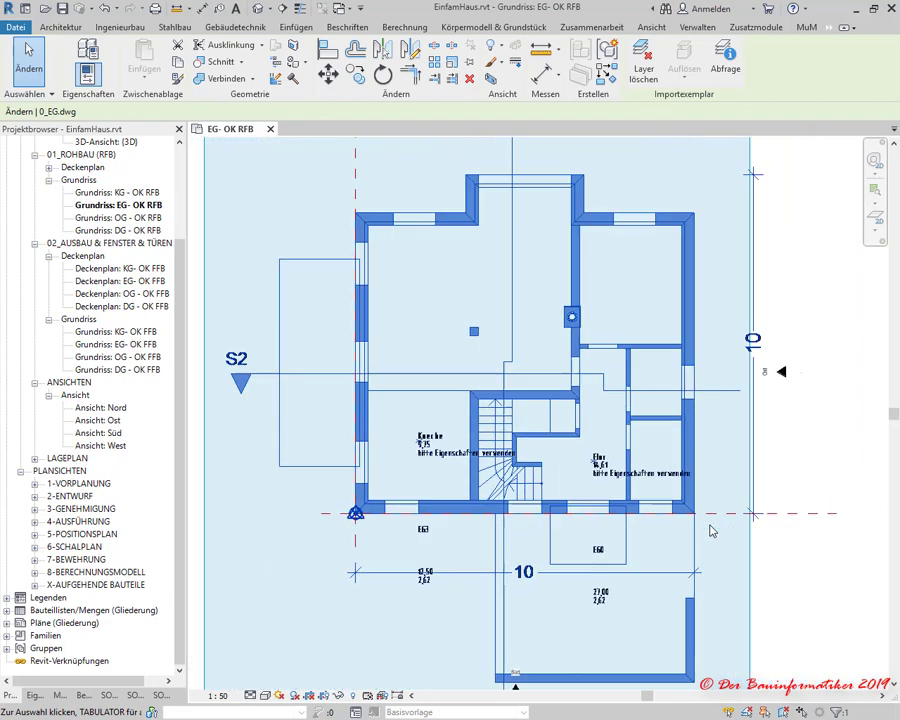
scroll(707, 527, "down", 1)
scroll(590, 395, "down", 1)
left_click(590, 395)
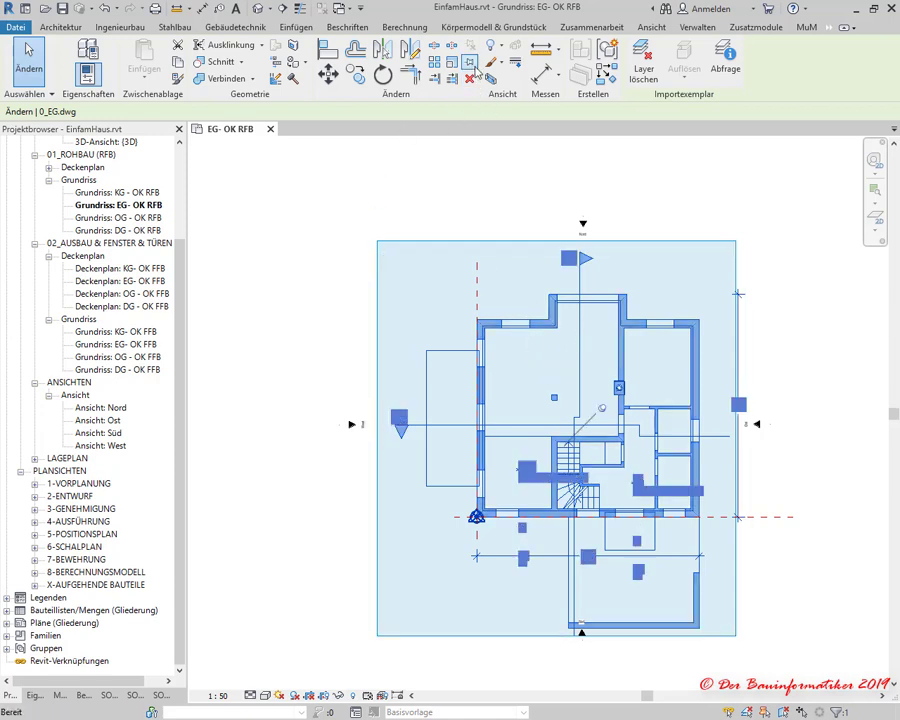
left_click(830, 470)
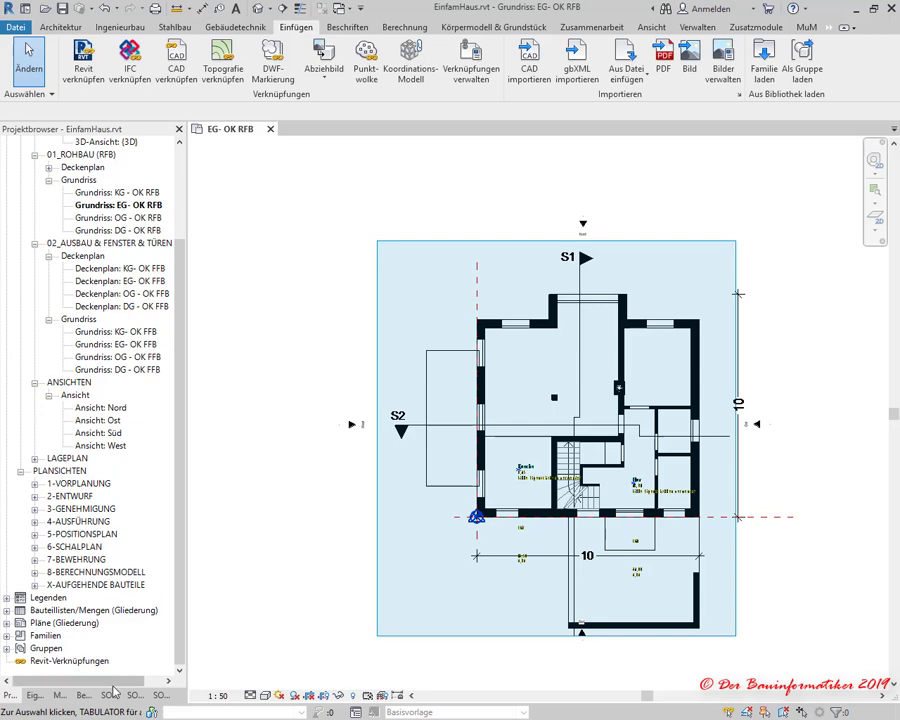
Open the EG- OK RFB view's visibility/graphics overrides on the Importierte Kategorien tab, showing 0_EG.dwg.
left_click(35, 694)
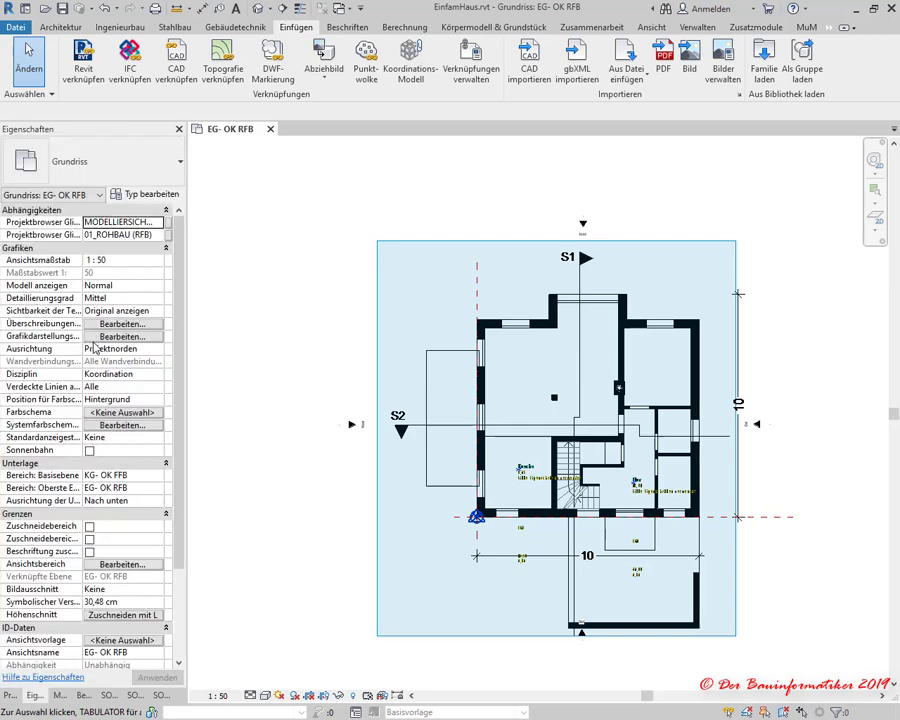
left_click(118, 325)
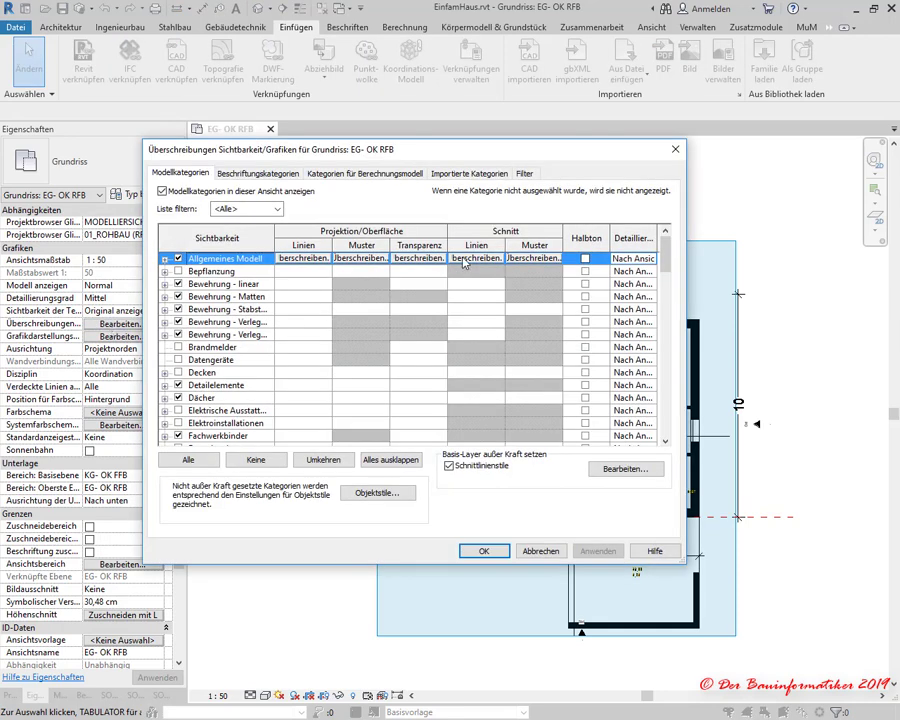
left_click(455, 178)
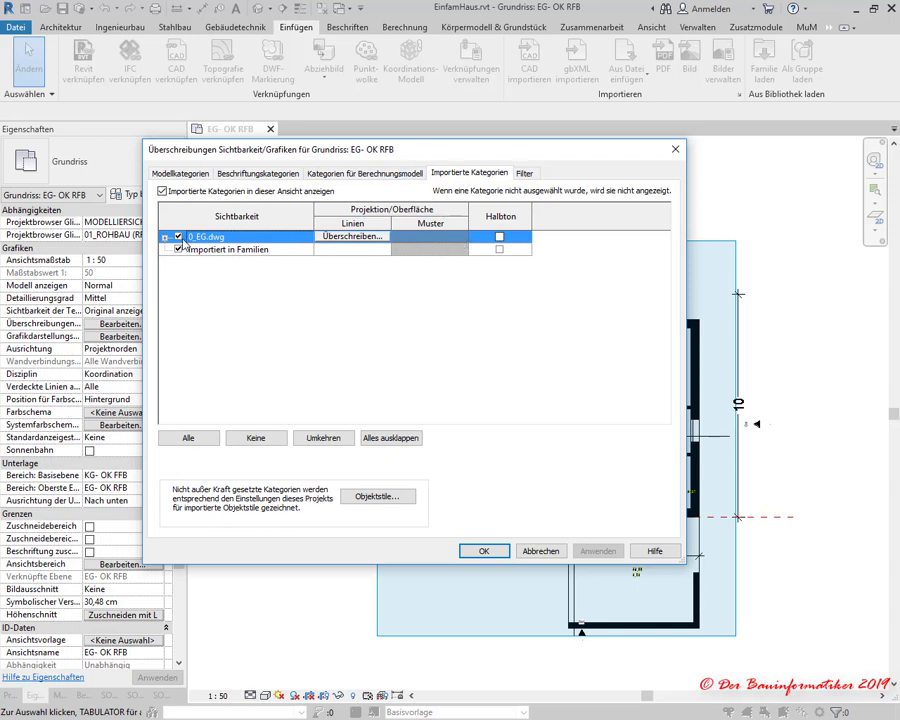
Toggle 0_EG.dwg's visibility off and on, then expand it to review its layers.
left_click(179, 237)
left_click(178, 237)
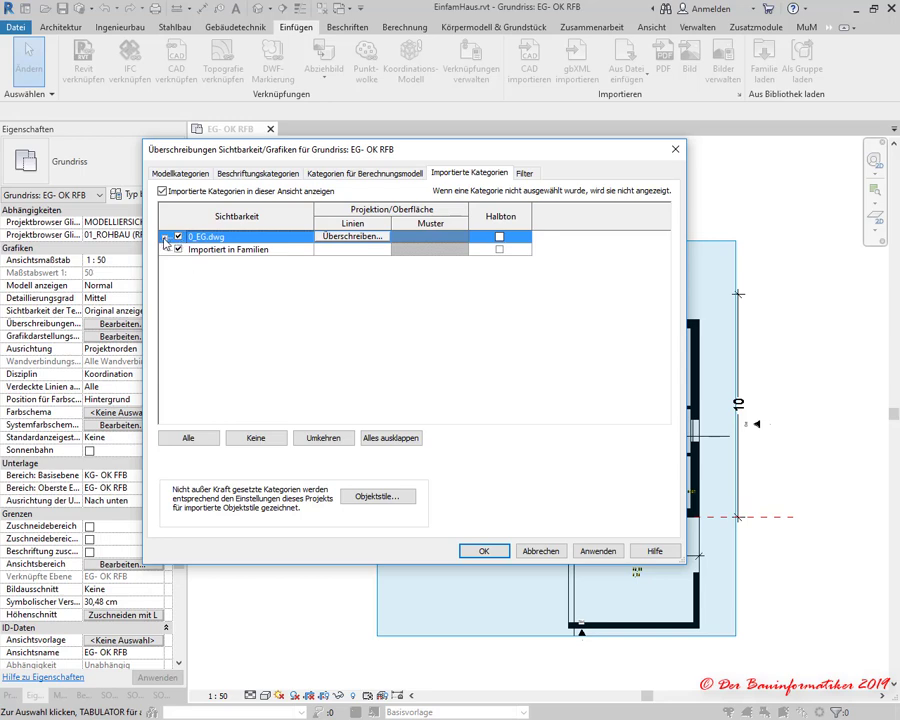
left_click(165, 237)
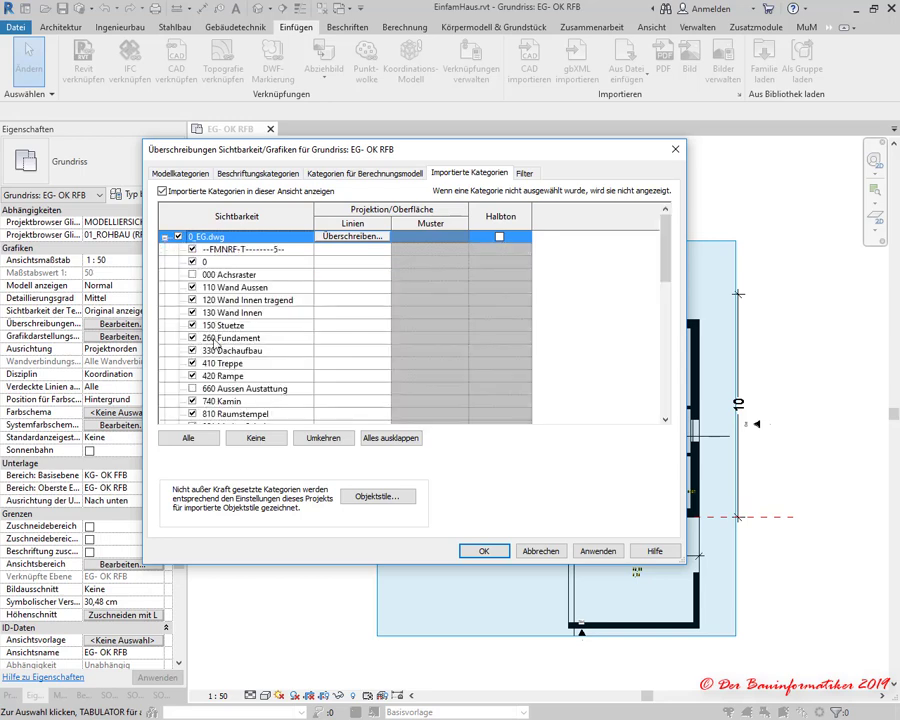
scroll(229, 318, "down", 1)
scroll(229, 318, "down", 2)
scroll(229, 318, "down", 5)
scroll(229, 318, "down", 2)
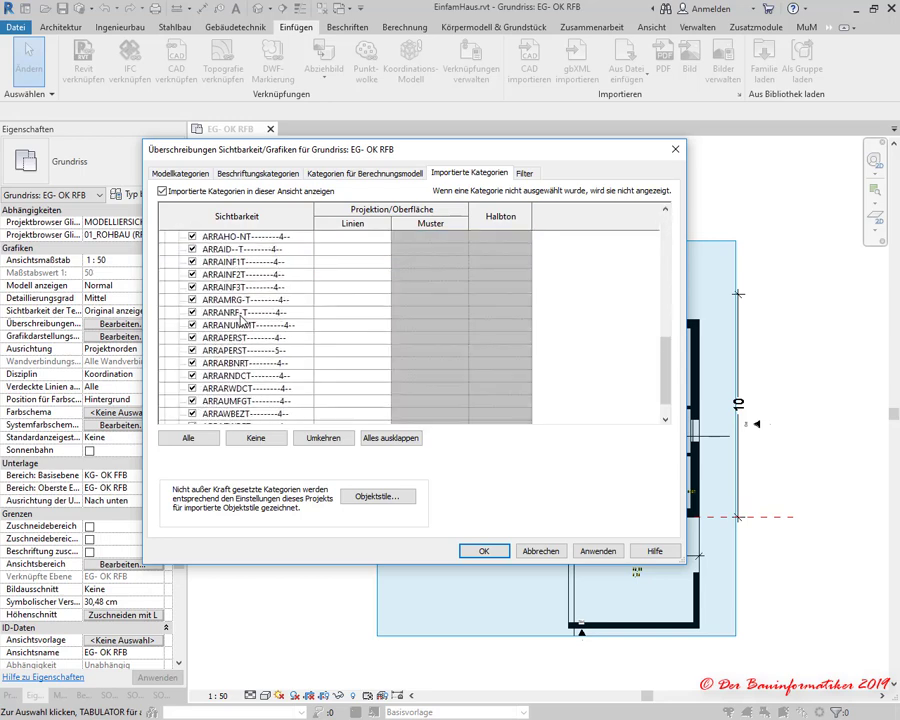
scroll(235, 318, "up", 2)
scroll(245, 317, "up", 3)
scroll(260, 316, "up", 4)
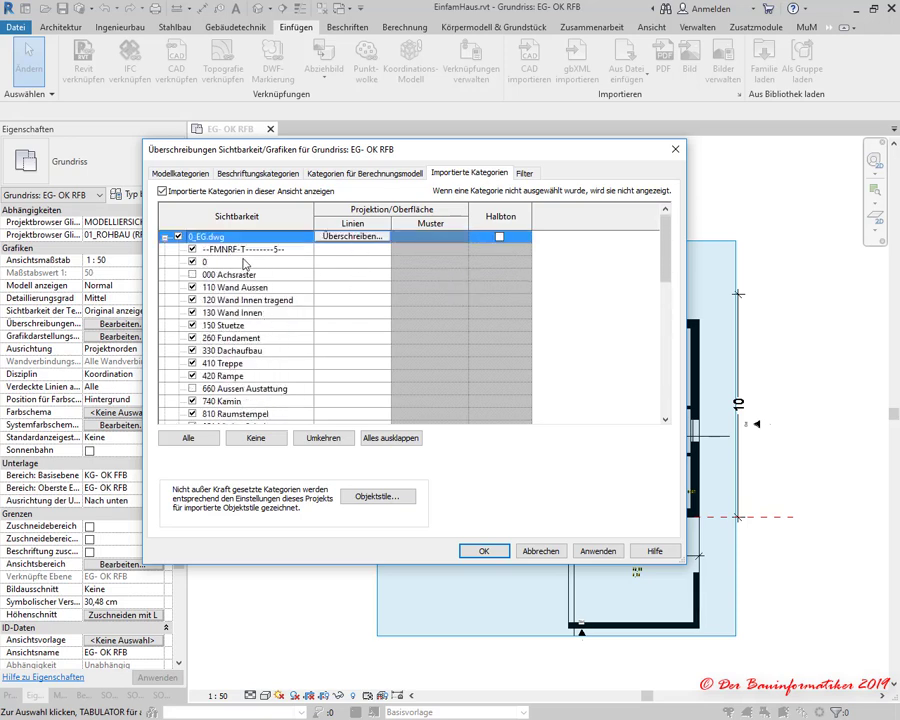
Preview the plan with 0_EG.dwg hidden, then make it visible again and confirm with OK.
left_click(178, 237)
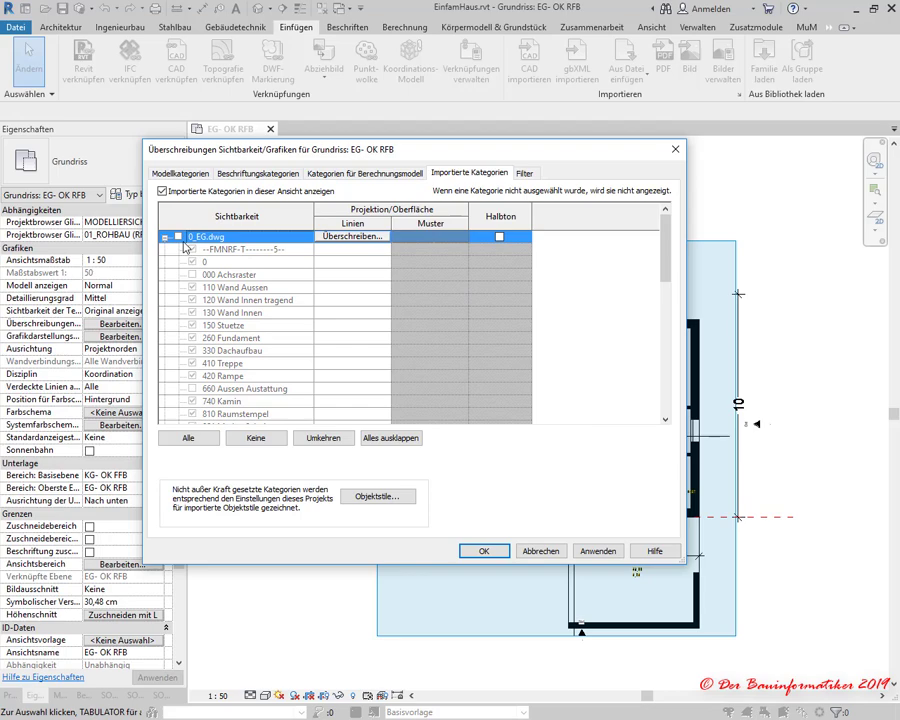
left_click(600, 551)
left_click_drag(492, 155, 541, 127)
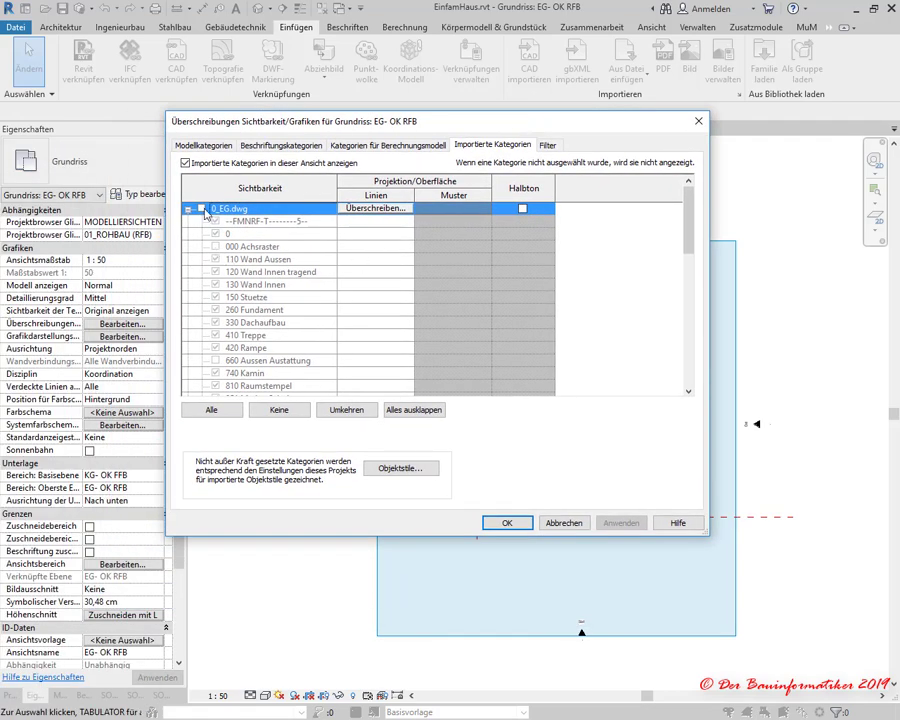
left_click(201, 208)
left_click(517, 525)
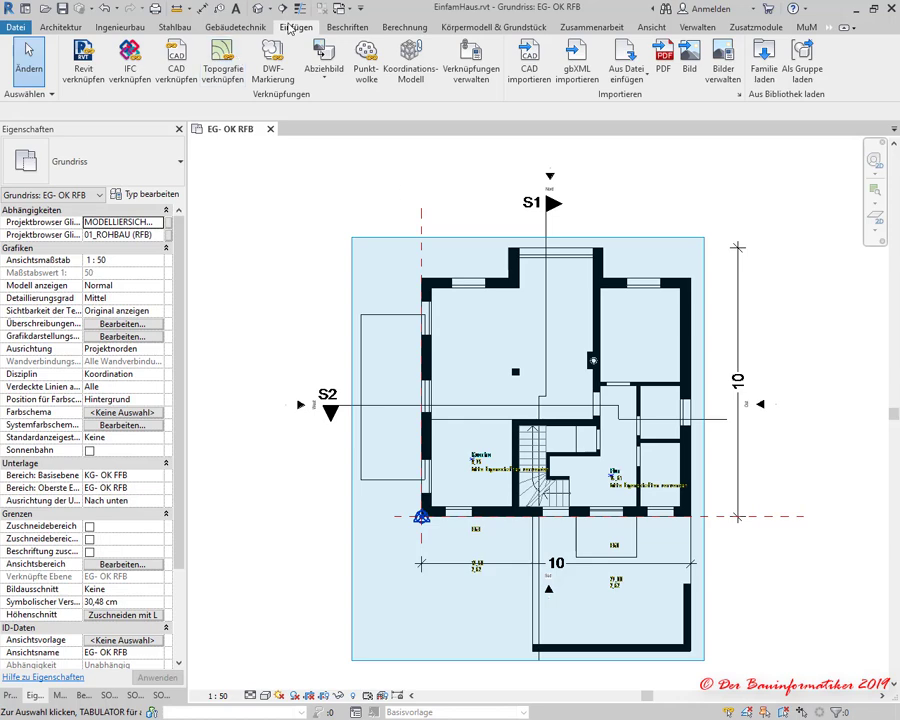
Show the CAD-Formate list in Verknüpfungen verwalten, where 0_EG.dwg is loaded with a relative path.
left_click(485, 60)
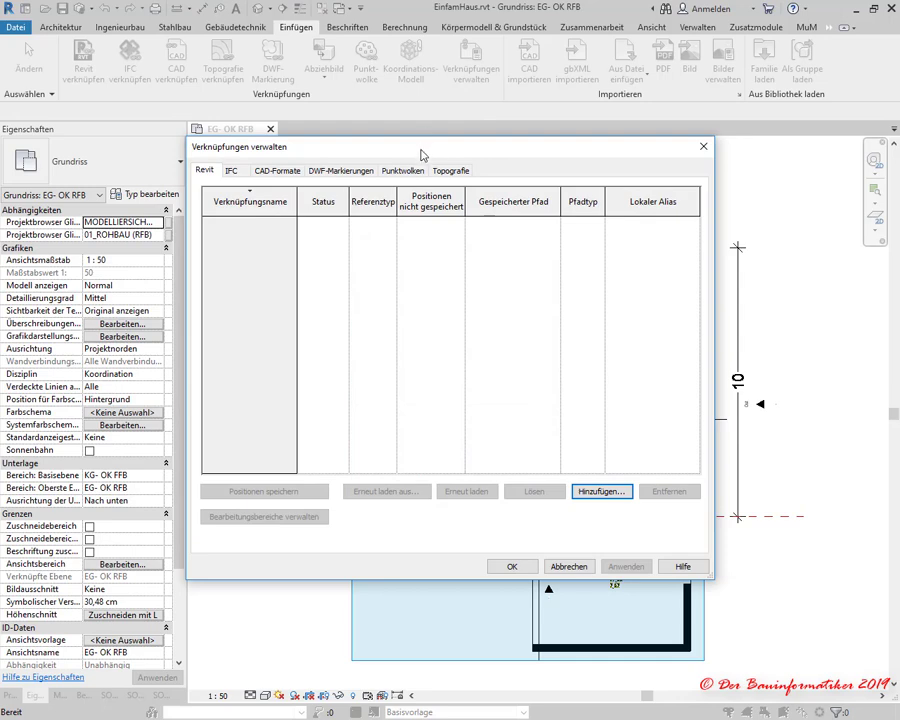
left_click_drag(418, 151, 454, 145)
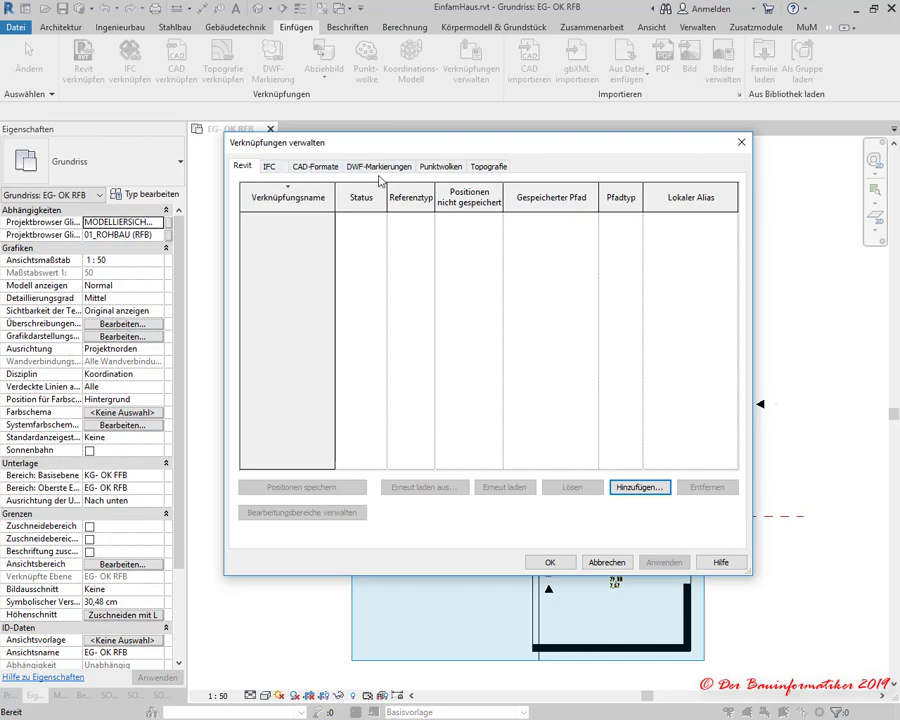
left_click(325, 170)
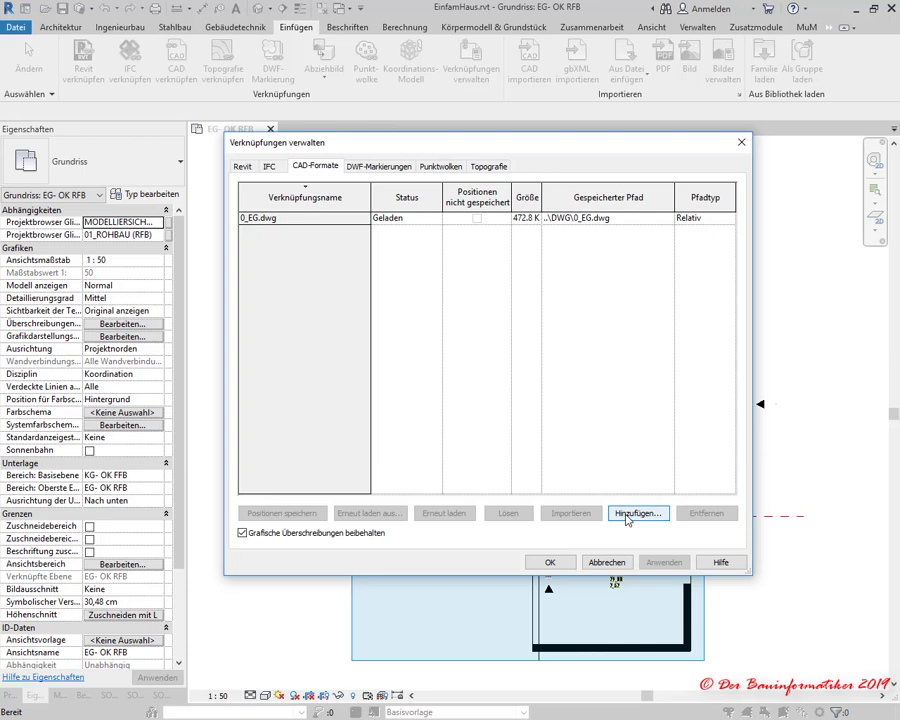
Unload the 0_EG.dwg link with Lösen, then remove it with Entfernen.
left_click(252, 217)
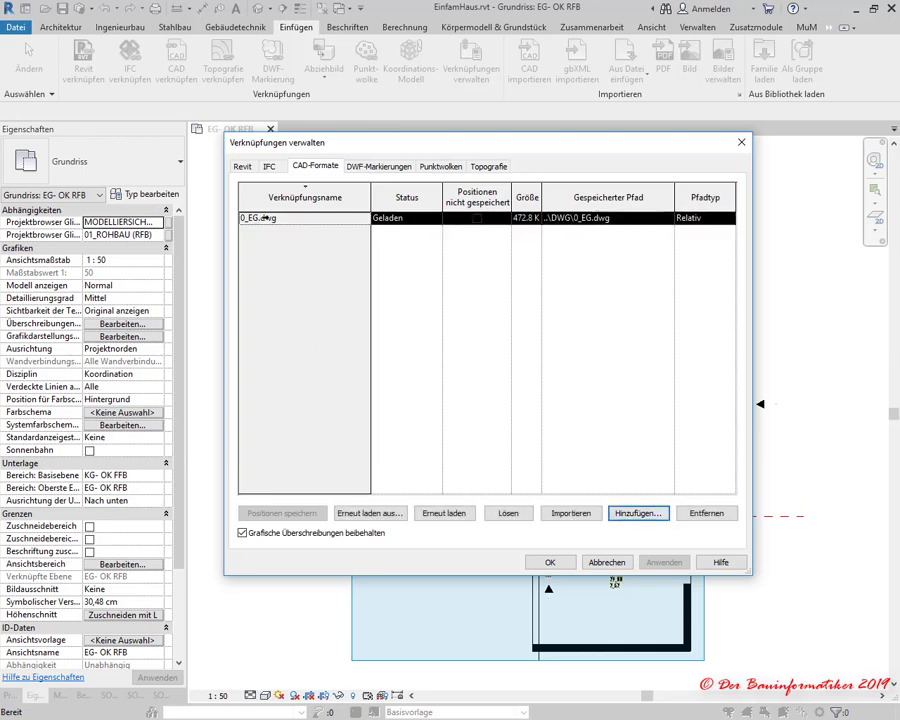
left_click(503, 515)
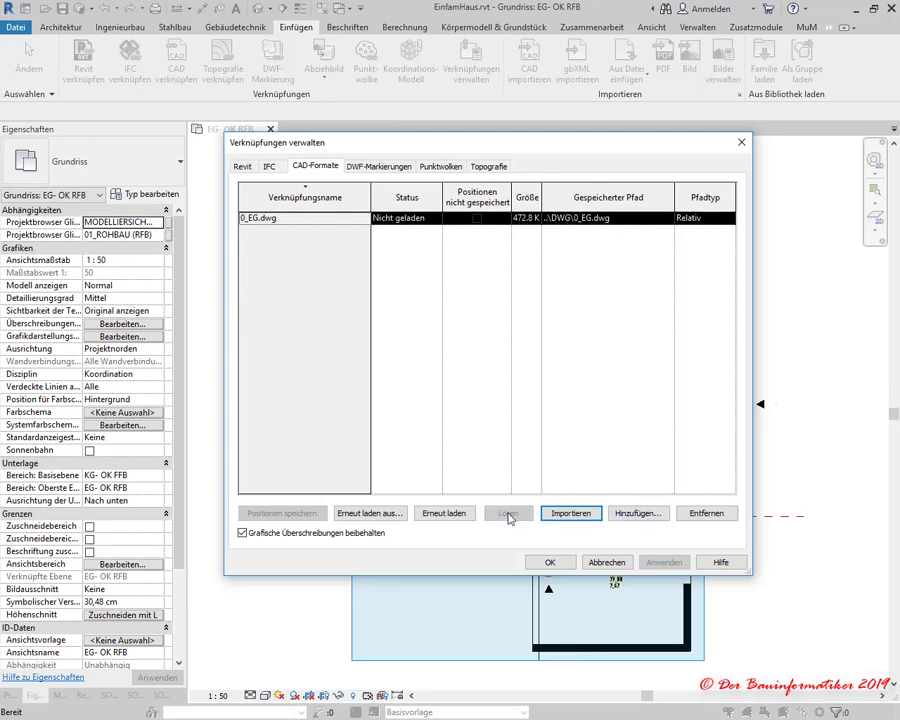
left_click(707, 515)
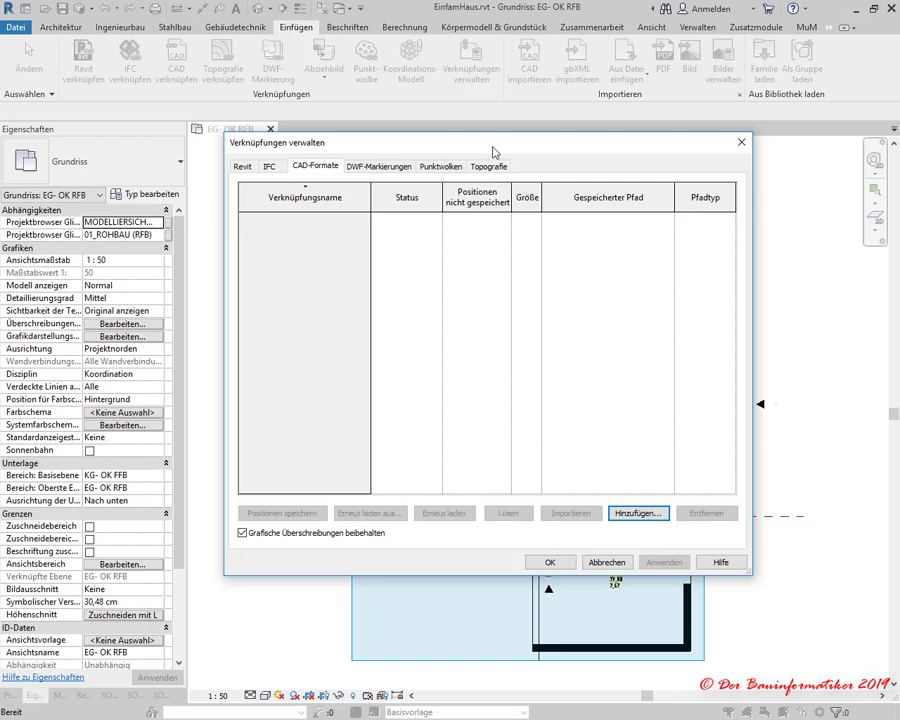
Cancel the Verknüpfungen verwalten dialog so the 0_EG.dwg link removal is discarded.
left_click_drag(491, 146, 490, 129)
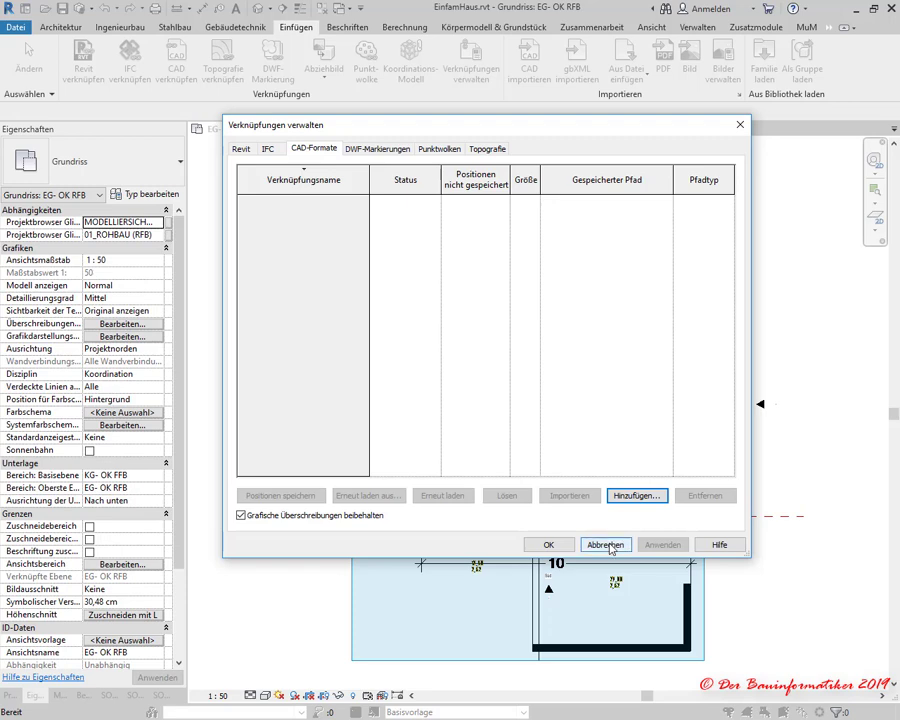
left_click(607, 545)
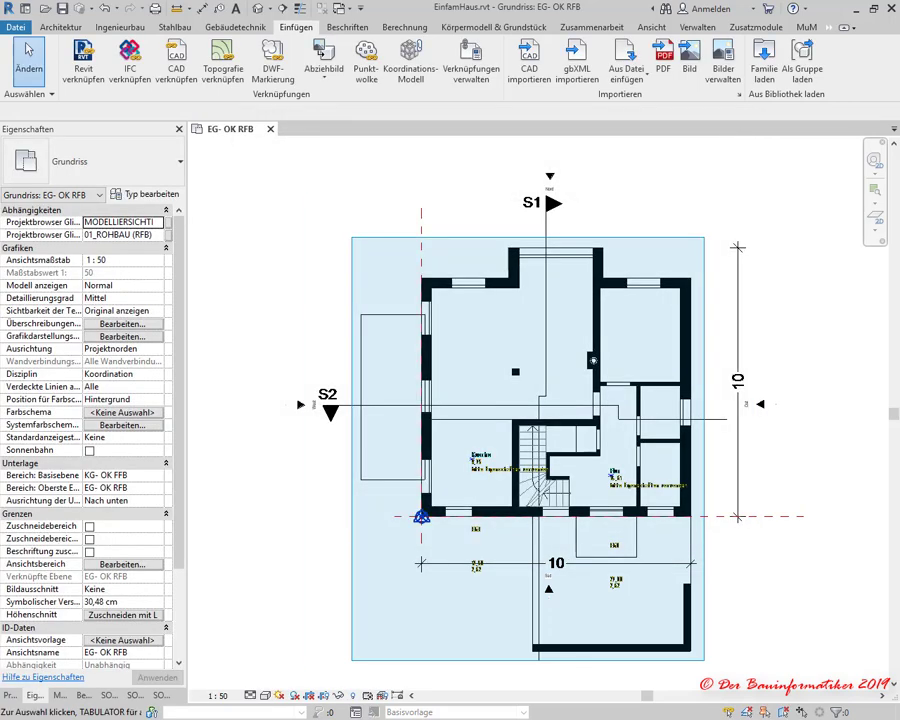